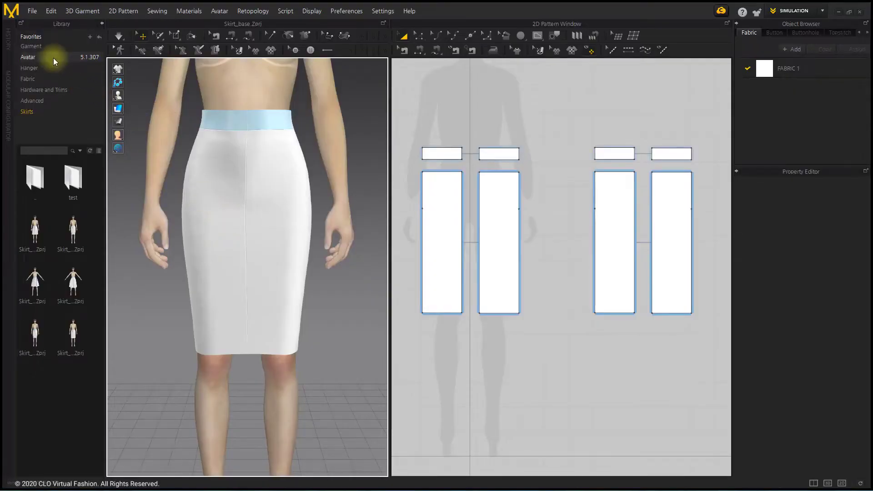
Load the arms-out pose from the Female_B avatar's pose folder onto the avatar, and collapse the library
left_click(45, 58)
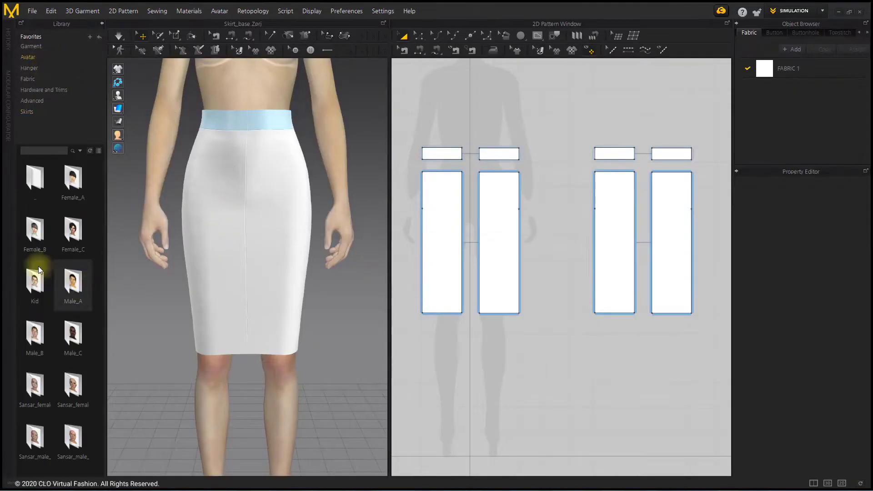
double_click(34, 229)
double_click(35, 285)
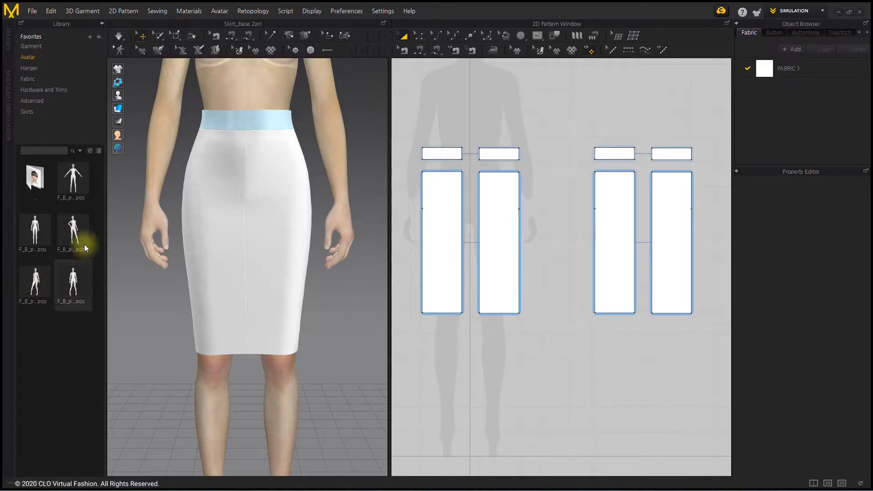
double_click(81, 180)
left_click(440, 272)
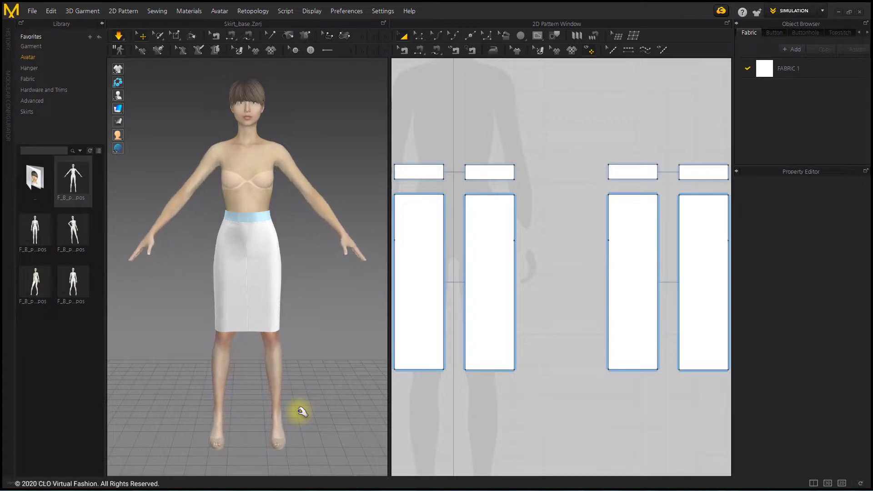
left_click(101, 25)
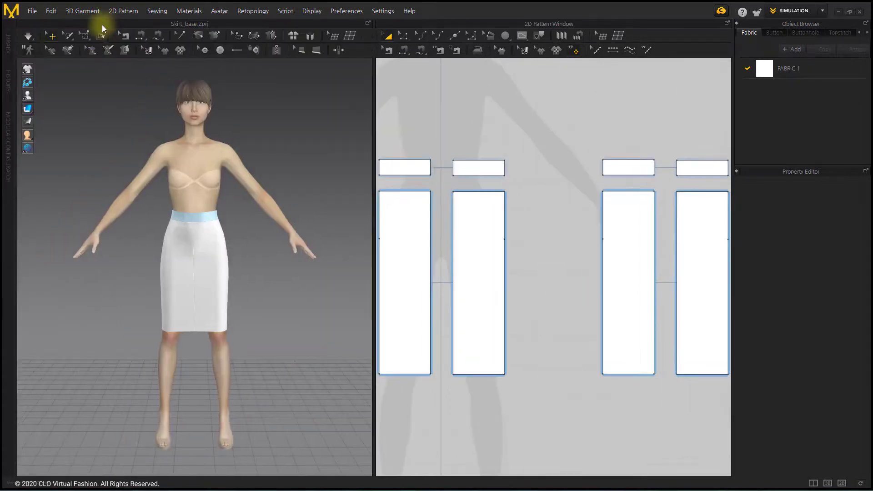
Draw a horizontal rectangular pattern about 234 mm wide in the empty 2D area above the avatar silhouette
scroll(563, 294, "down", 2)
middle_click_drag(563, 295, 555, 323)
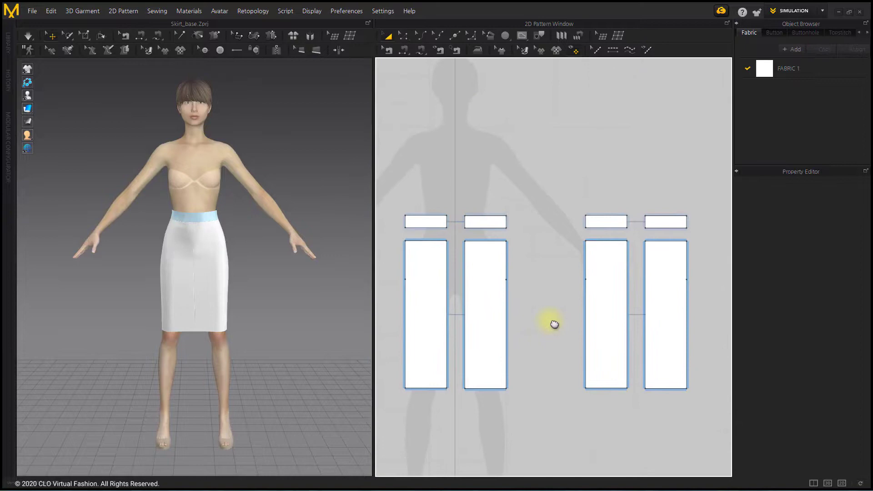
middle_click_drag(269, 179, 237, 477)
middle_click_drag(569, 227, 551, 474)
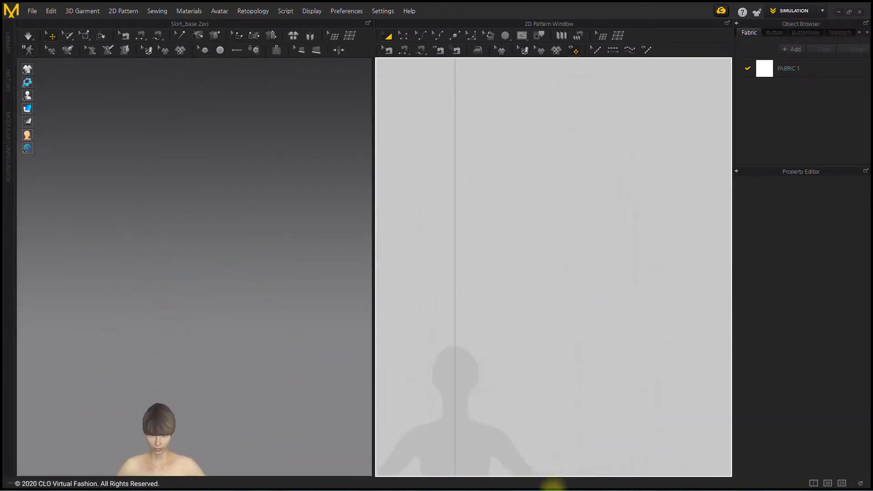
middle_click_drag(586, 273, 564, 409)
middle_click_drag(303, 146, 259, 258)
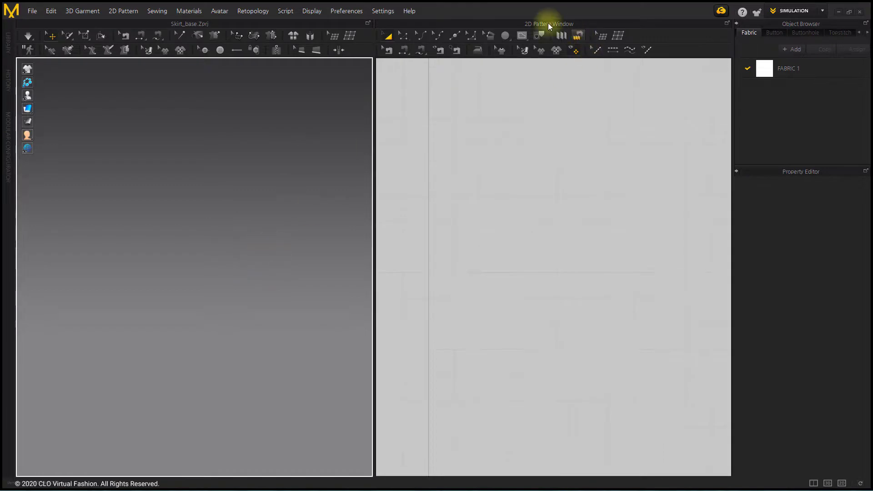
mouse_move(502, 34)
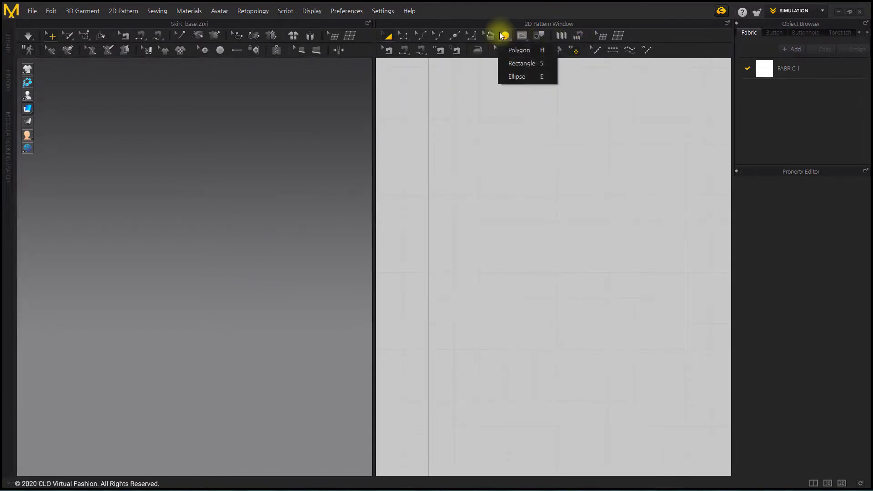
left_click(521, 63)
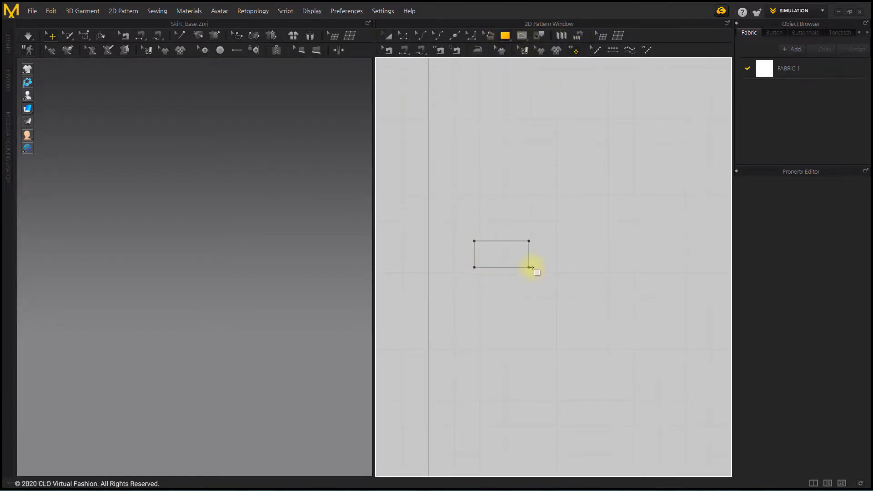
left_click_drag(535, 267, 535, 268)
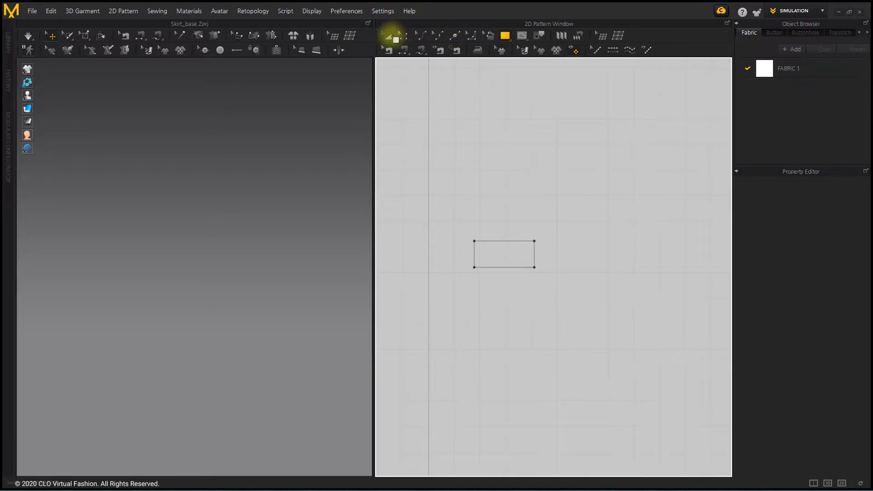
Copy the rectangular pattern and place the duplicate directly below the original, aligned with it
left_click(388, 37)
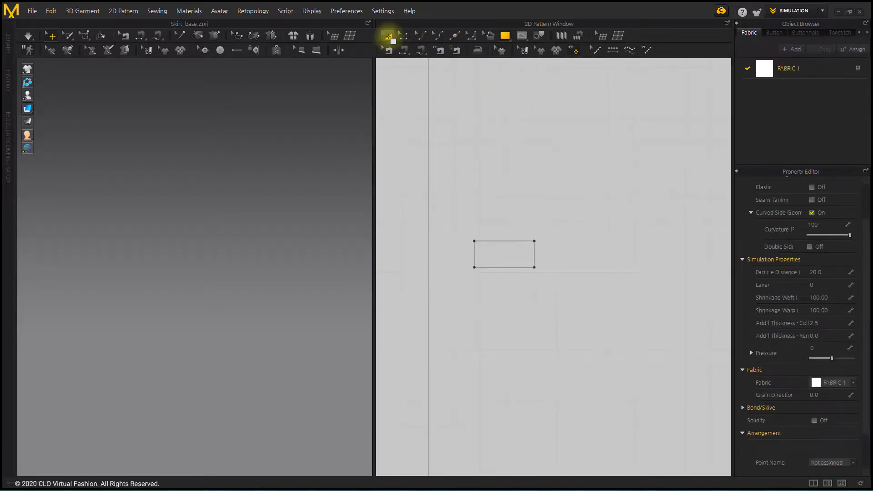
key("ctrl+a")
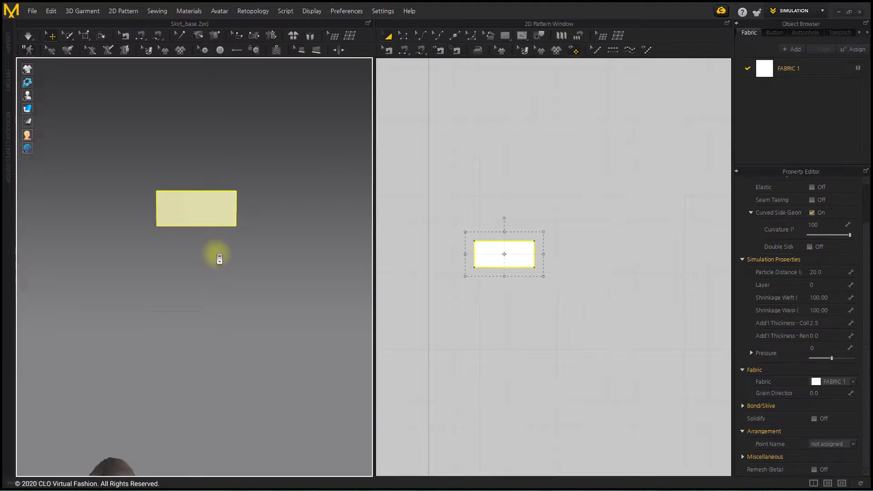
scroll(504, 310, "up", 3)
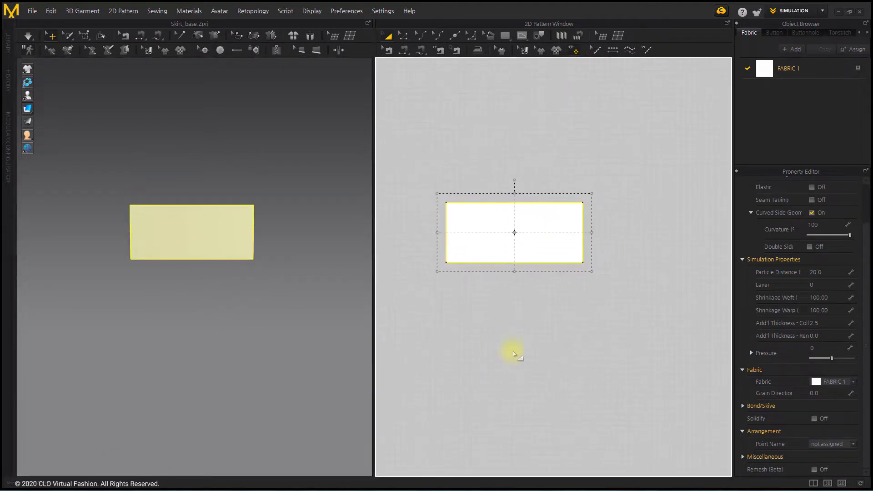
left_click(510, 353)
left_click(510, 252)
key("ctrl+v")
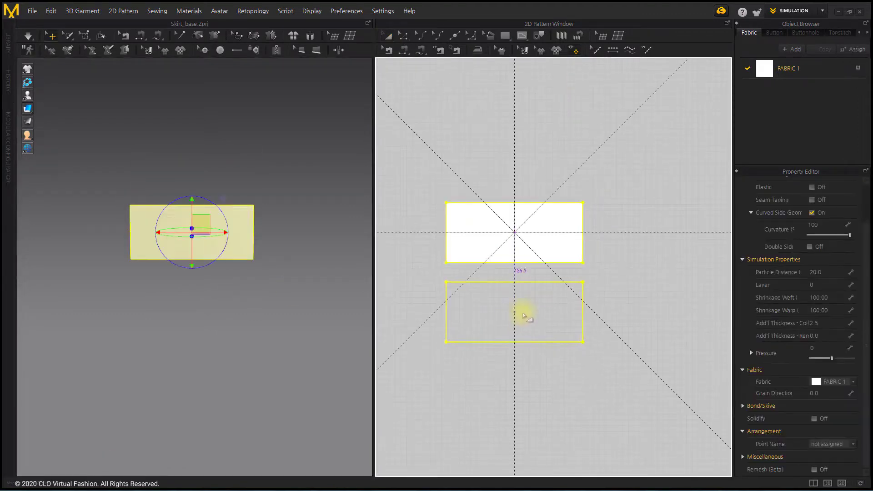
left_click(520, 310)
left_click(526, 376)
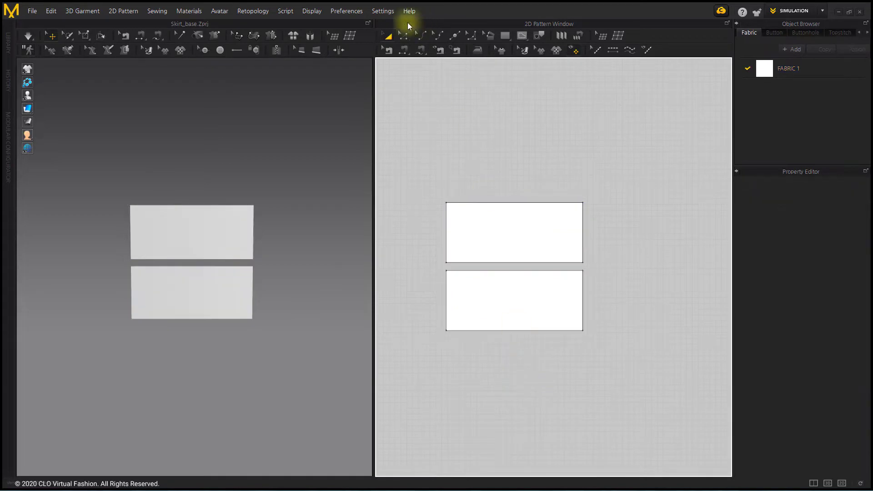
Sew the bottom edge of the upper rectangle to the top edge of the lower rectangle with Segment Sewing
left_click(407, 50)
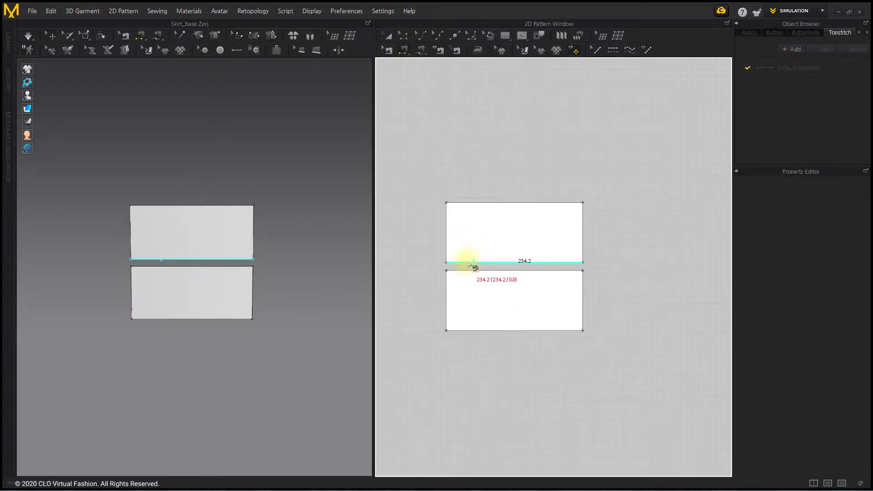
left_click(468, 263)
left_click(472, 272)
left_click(388, 35)
left_click(280, 194)
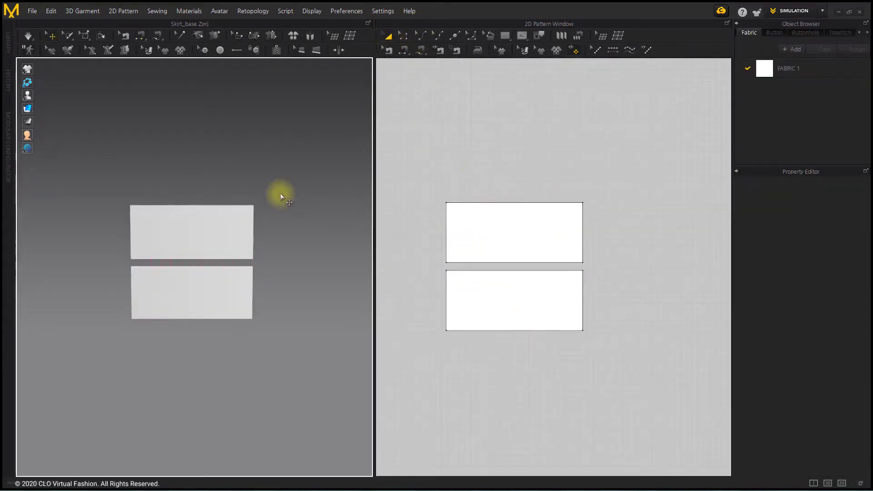
Freeze the upper rectangle and simulate to draw the lower rectangle up to it along the seam
scroll(285, 192, "up", 3)
scroll(286, 202, "down", 1)
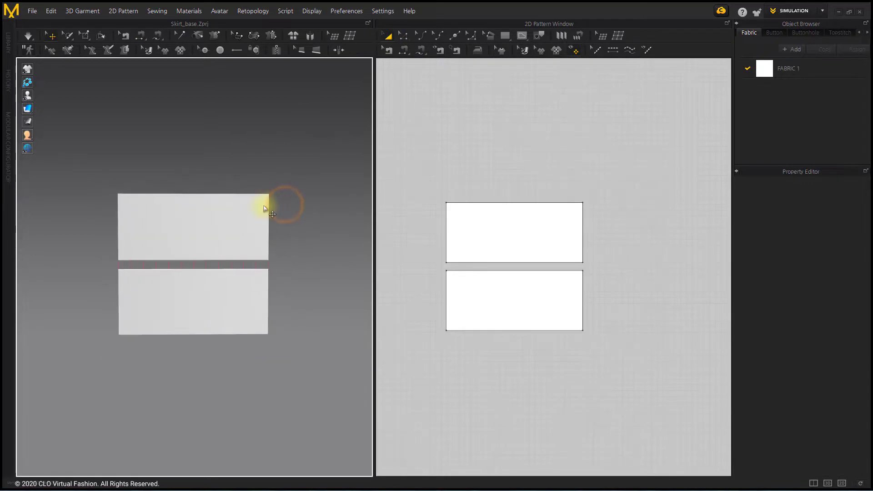
left_click(264, 209)
scroll(318, 242, "up", 1)
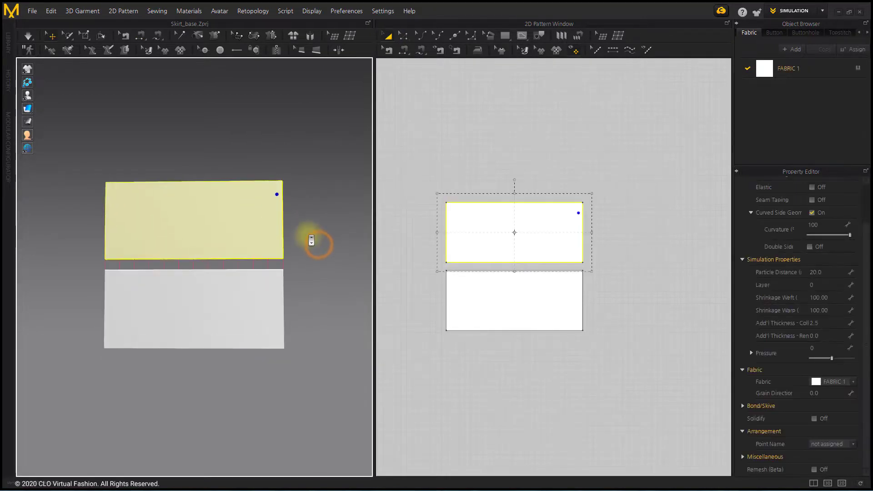
left_click(335, 222)
right_click(236, 216)
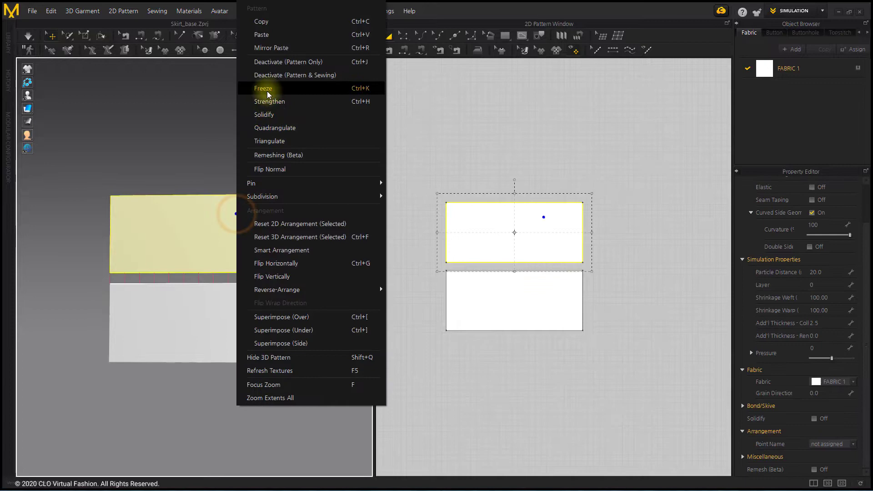
left_click(294, 89)
left_click(292, 108)
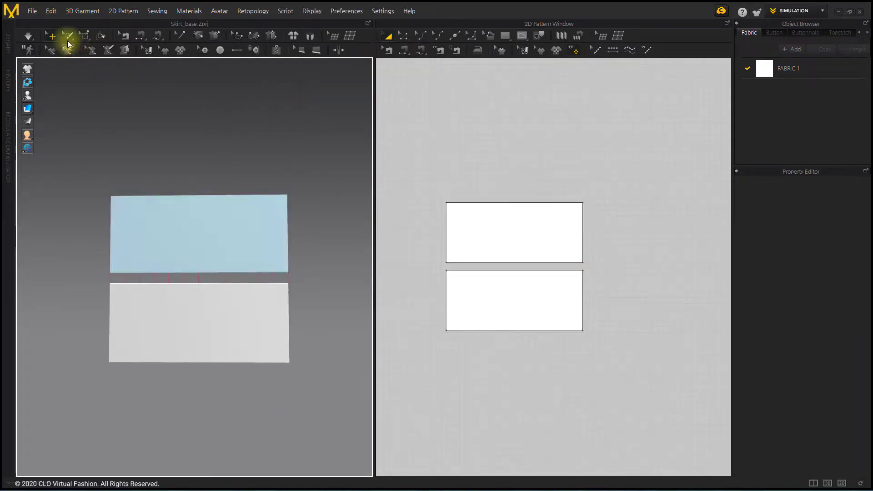
left_click(27, 36)
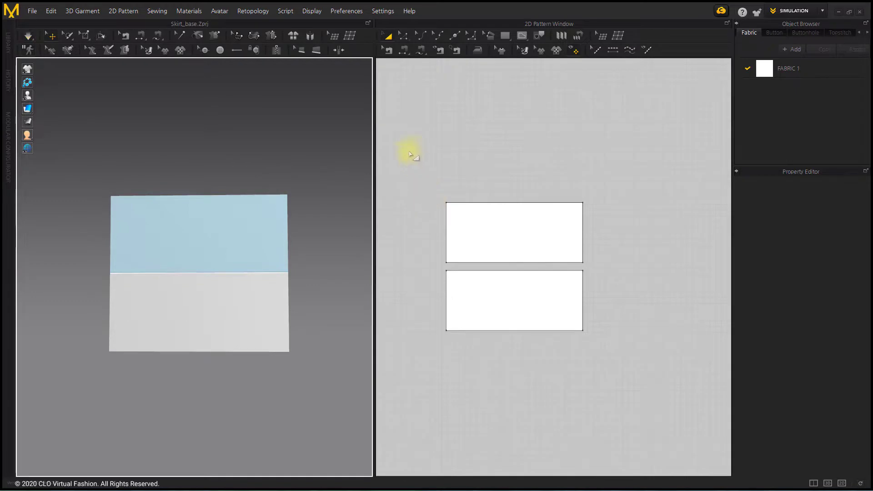
Set the particle distance of both rectangles to 10 and run the simulation
left_click_drag(409, 154, 651, 389)
left_click(825, 272)
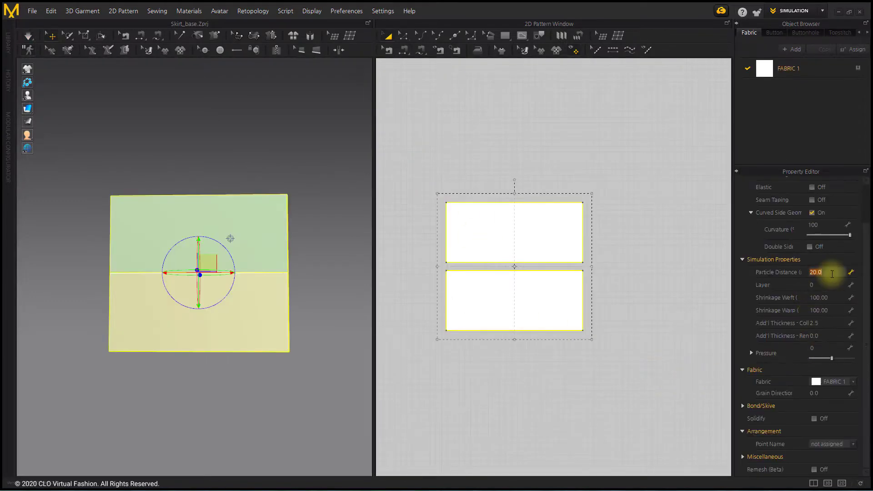
left_click(484, 141)
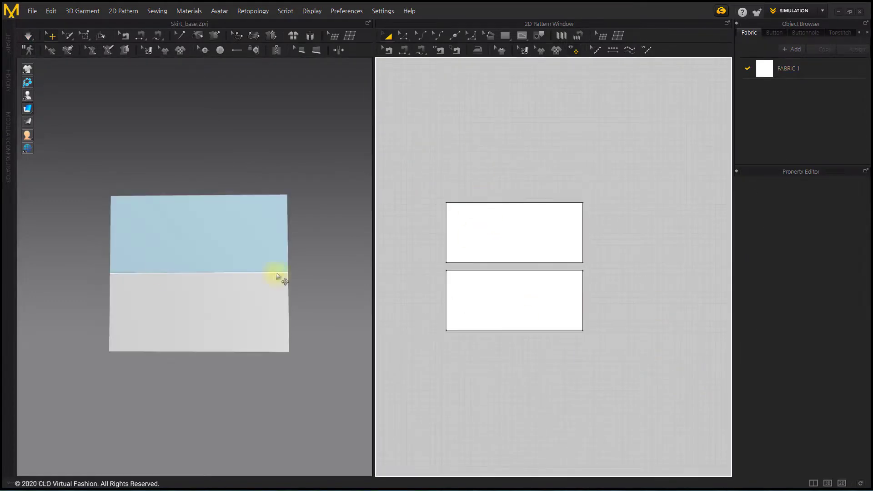
left_click(27, 36)
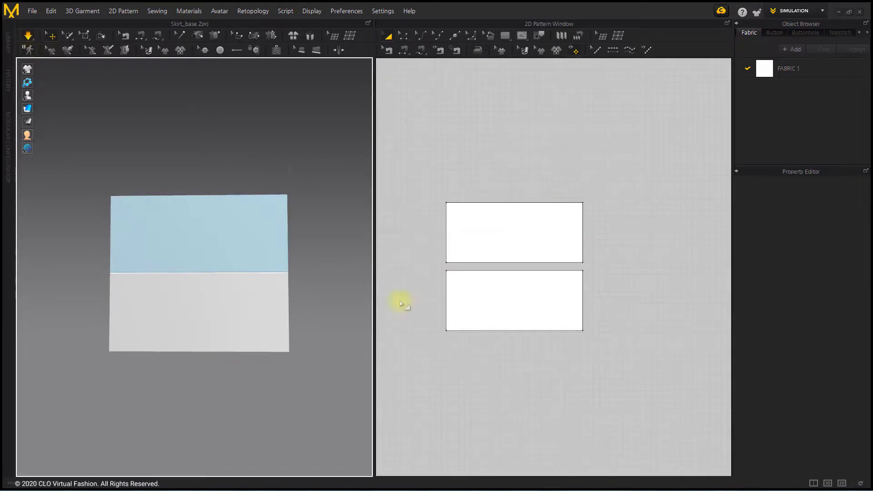
Stretch the lower rectangle to the right to roughly 1.7 times the upper one's width and simulate the gathers
left_click(498, 313)
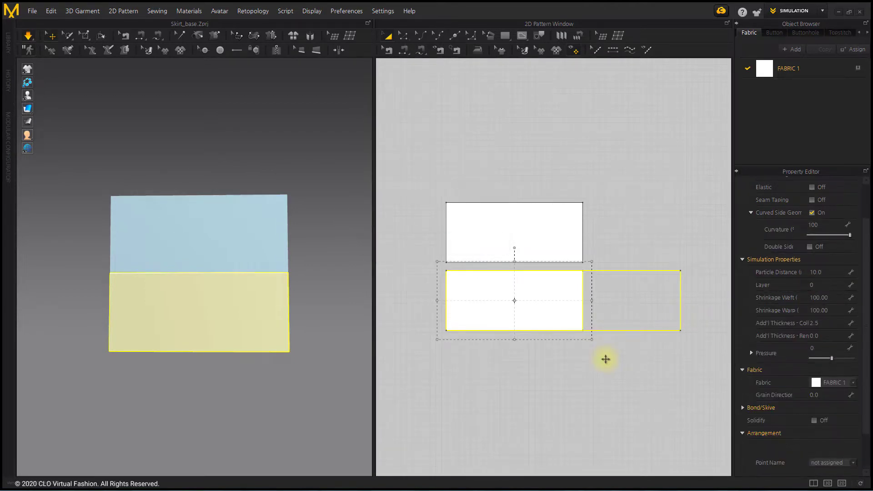
left_click(606, 359)
scroll(273, 314, "down", 2)
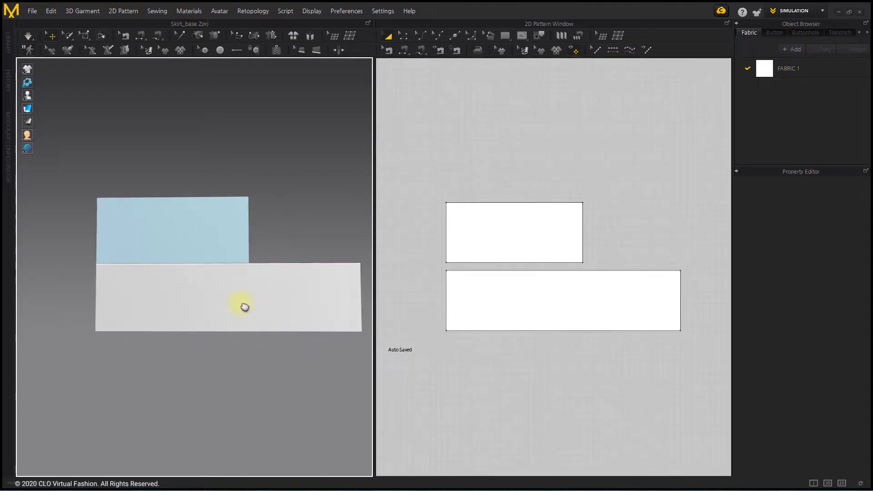
scroll(507, 333, "down", 2)
middle_click_drag(507, 333, 572, 319)
left_click(28, 35)
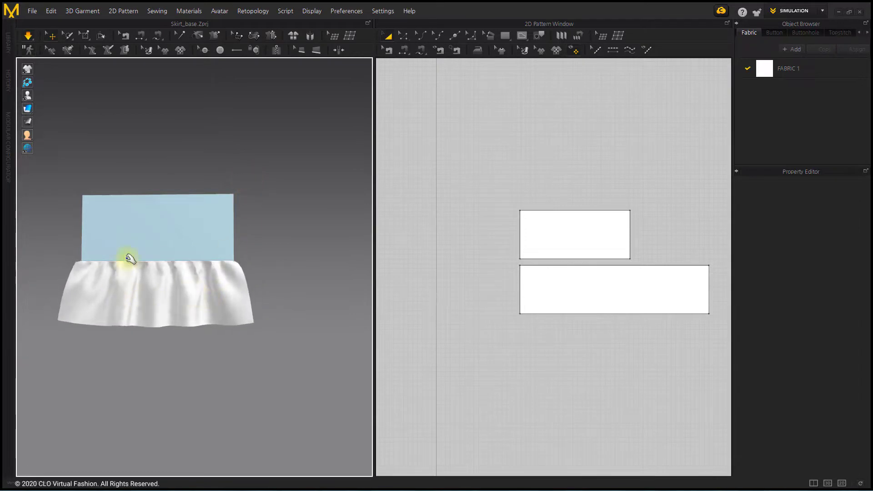
Extend the lower rectangle to the left past the upper one, simulate again and pull its folded side outward
left_click(518, 289)
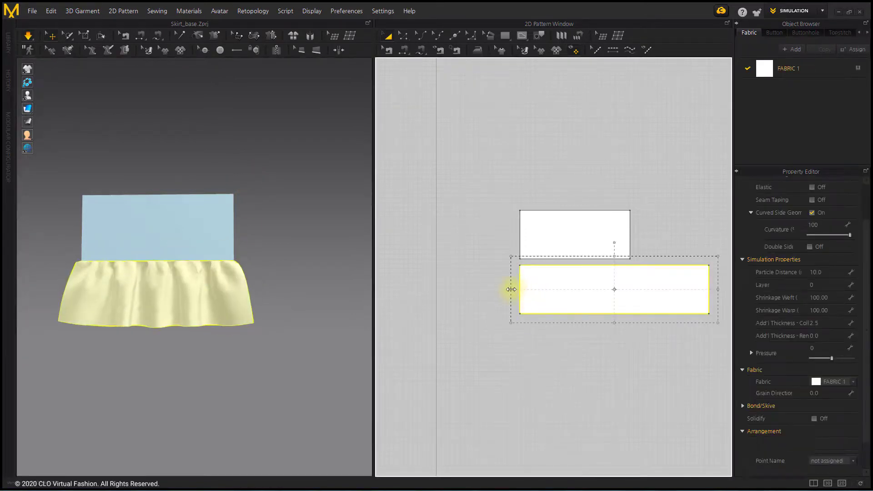
left_click_drag(509, 289, 439, 291)
left_click(28, 36)
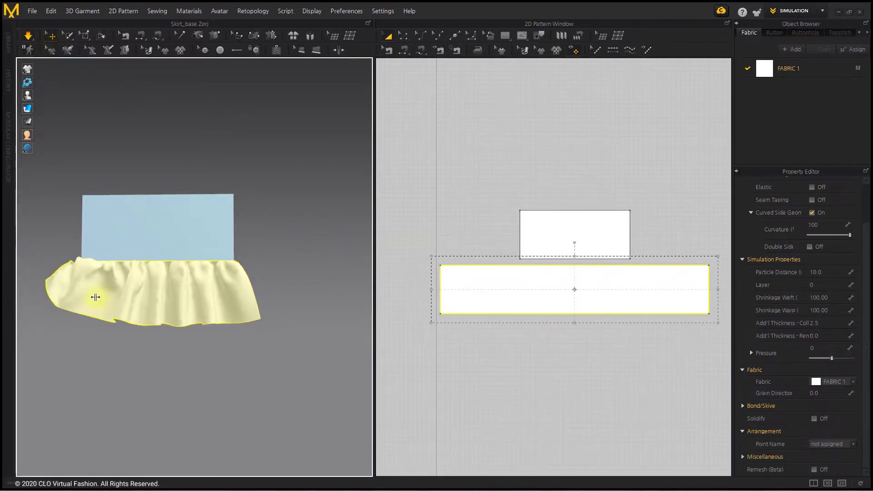
left_click_drag(96, 298, 68, 321)
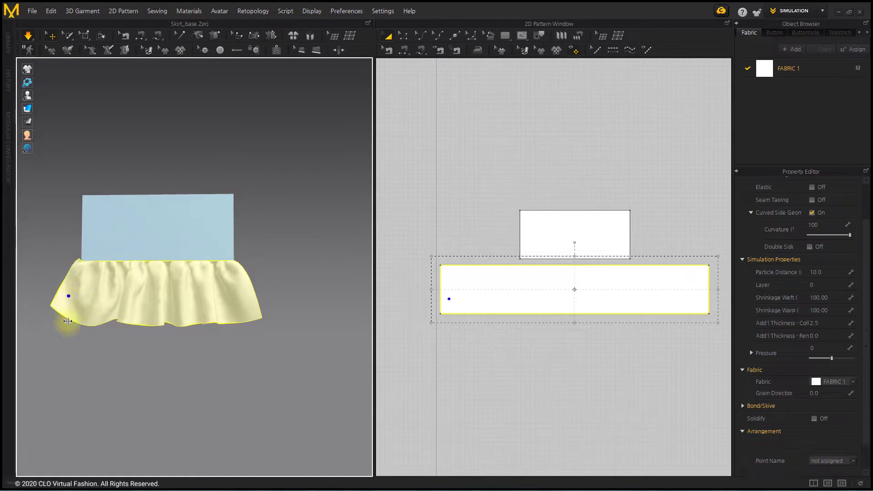
left_click(283, 324)
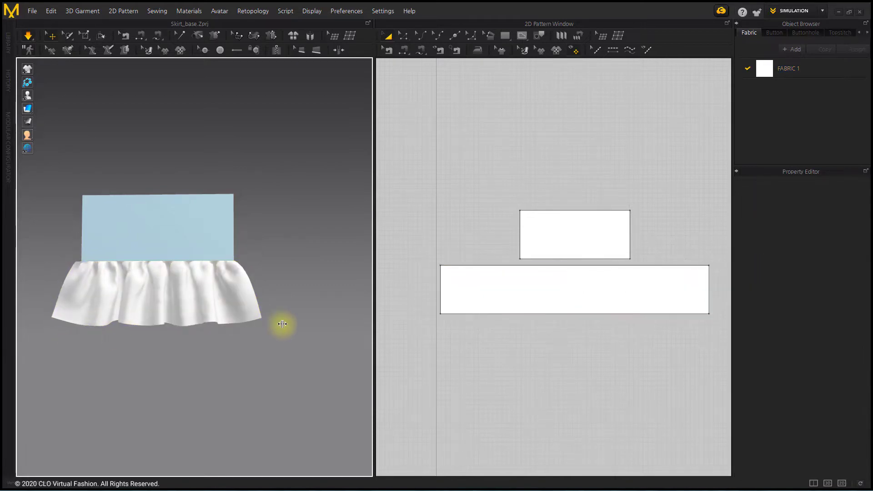
Show the mesh in the 3D view, set the lower rectangle's particle distance to 5 and simulate the finer gathers
mouse_move(27, 110)
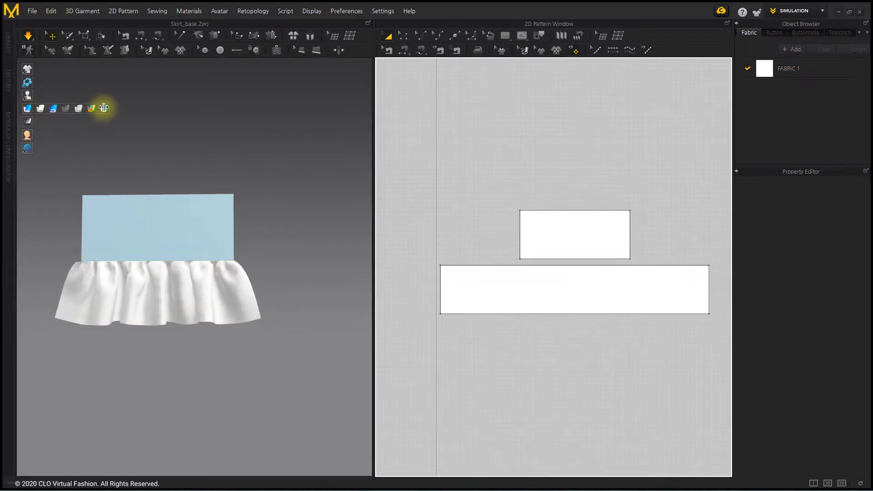
left_click(104, 108)
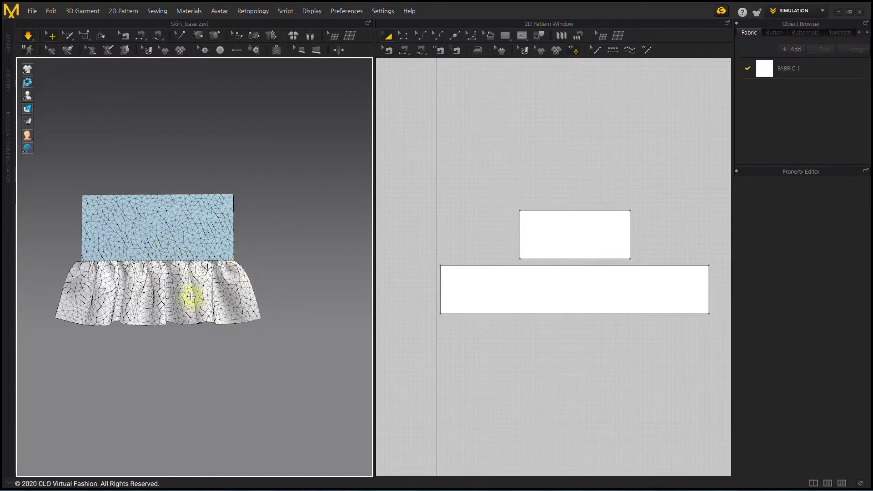
left_click(235, 292)
left_click(828, 271)
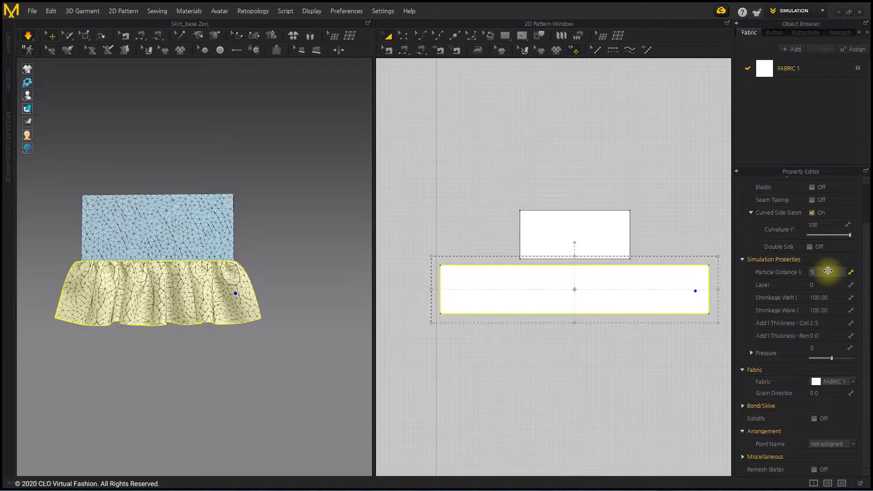
type("5")
key("Return")
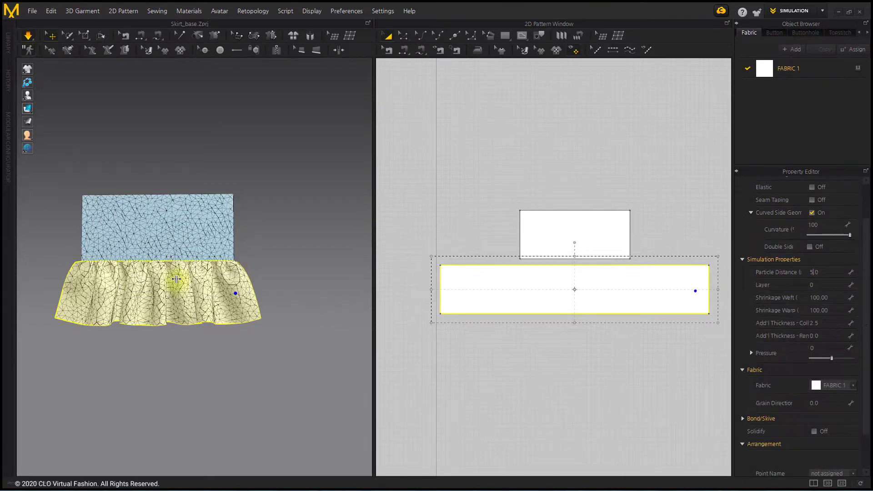
left_click(29, 35)
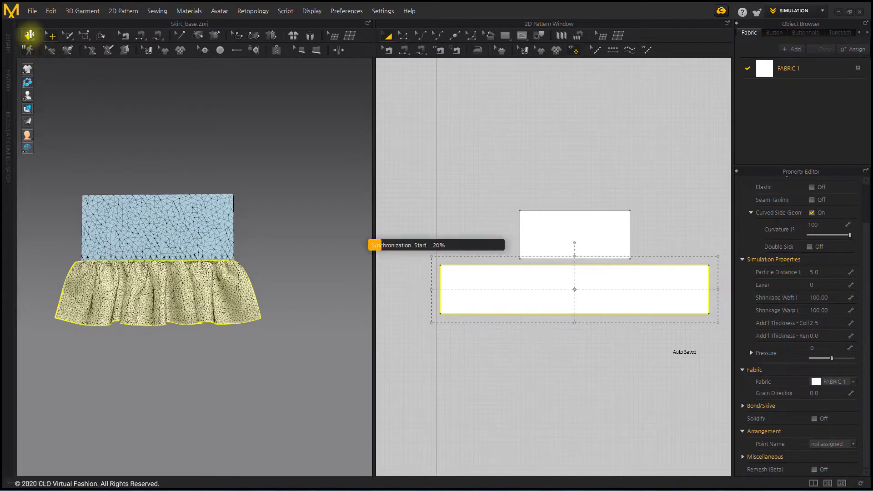
left_click(326, 185)
Examine the refined gathers up close and from several angles, first with the mesh shown and then with the plain surface
scroll(168, 284, "up", 3)
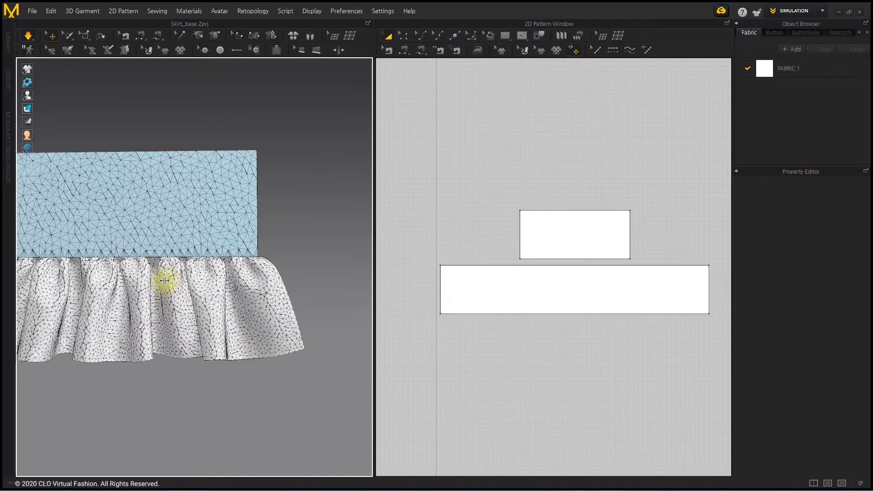
left_click(158, 287)
right_click_drag(132, 297, 239, 322)
mouse_move(27, 108)
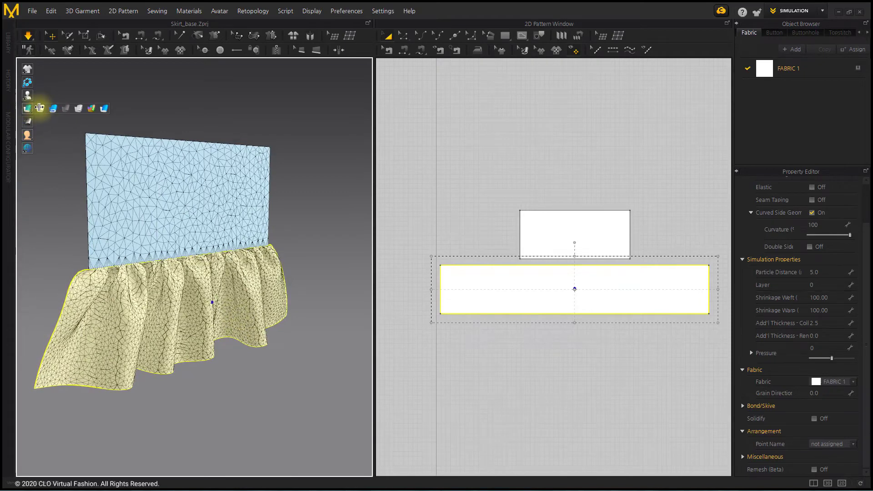
left_click(95, 107)
left_click(296, 253)
scroll(264, 255, "up", 3)
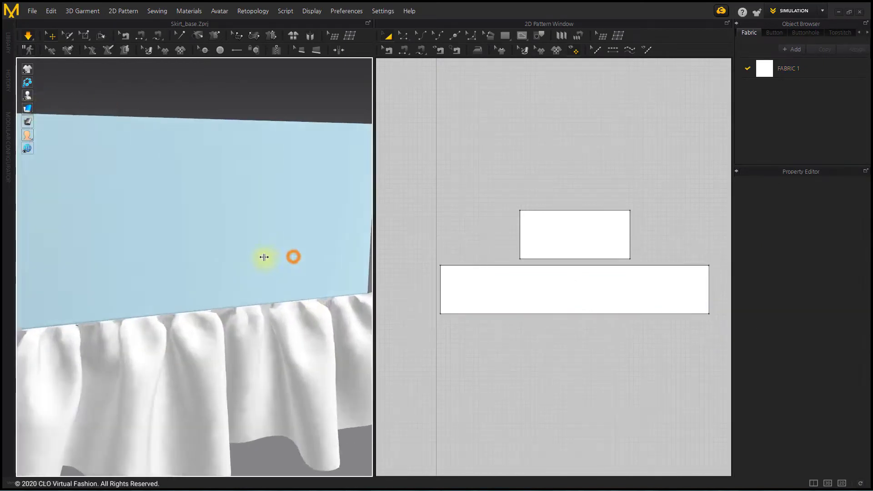
scroll(253, 248, "down", 2)
left_click(171, 296)
right_click_drag(139, 312, 224, 306)
scroll(217, 316, "up", 1)
scroll(223, 306, "down", 1)
left_click(335, 240)
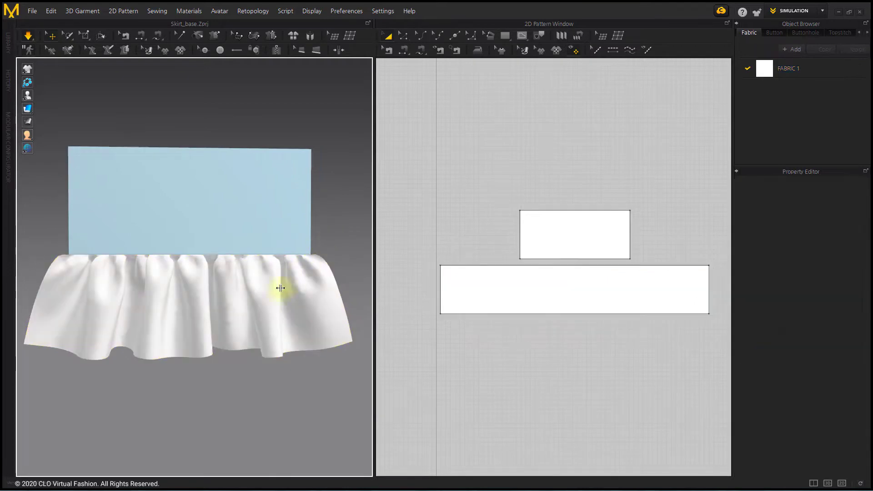
Stop the simulation, show the mesh again and apply Remeshing (Beta) to the lower rectangle
left_click(30, 34)
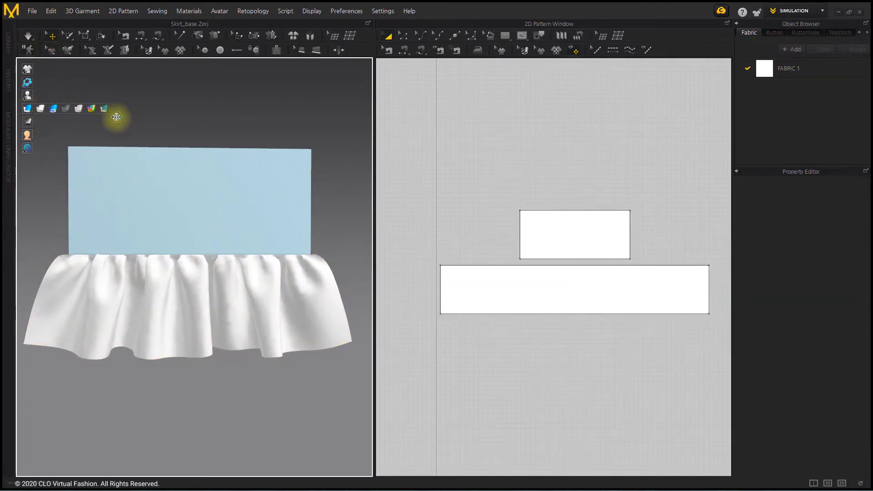
left_click(99, 108)
right_click(255, 296)
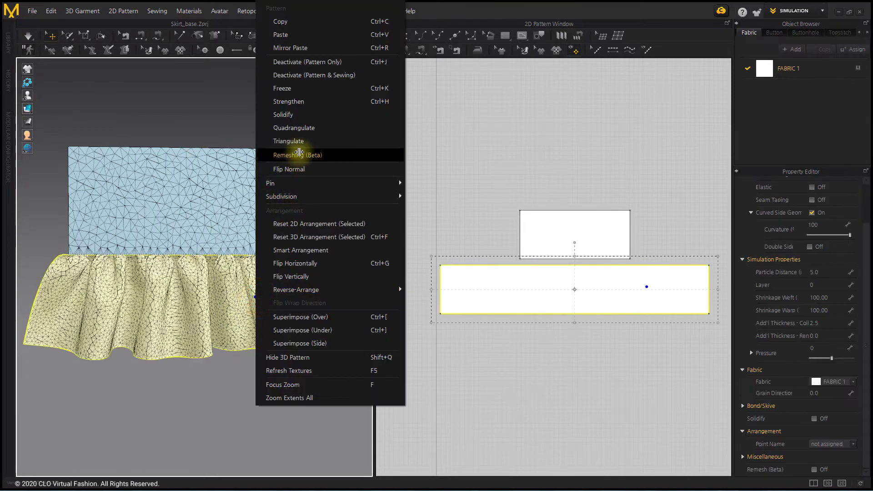
left_click(332, 155)
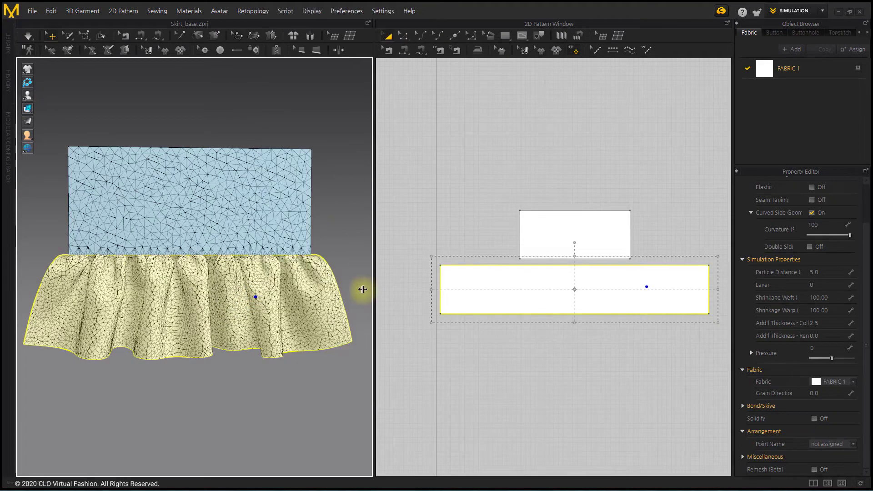
left_click(337, 256)
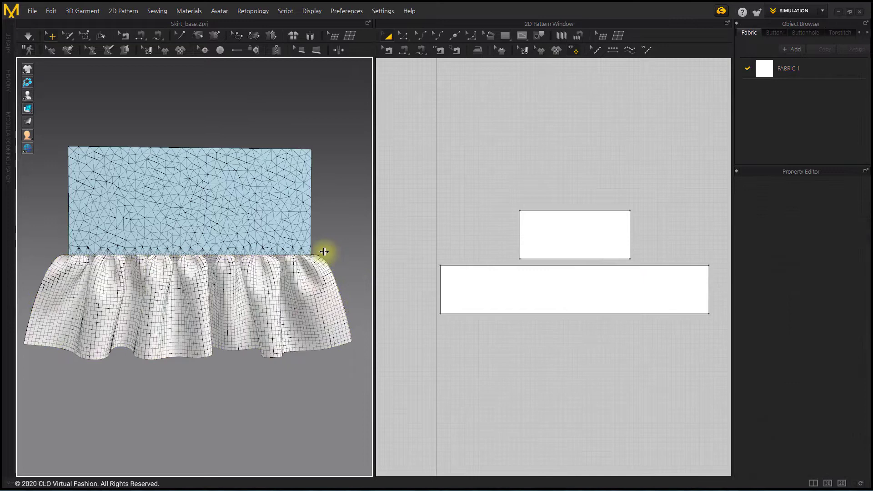
Simulate the remeshed ruffle, tug its fabric to resettle the folds and stop the simulation
left_click(27, 35)
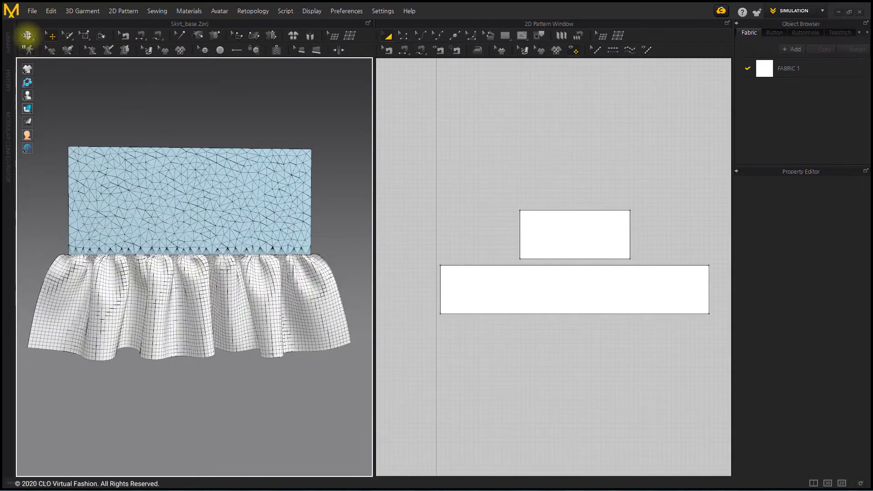
left_click(126, 310)
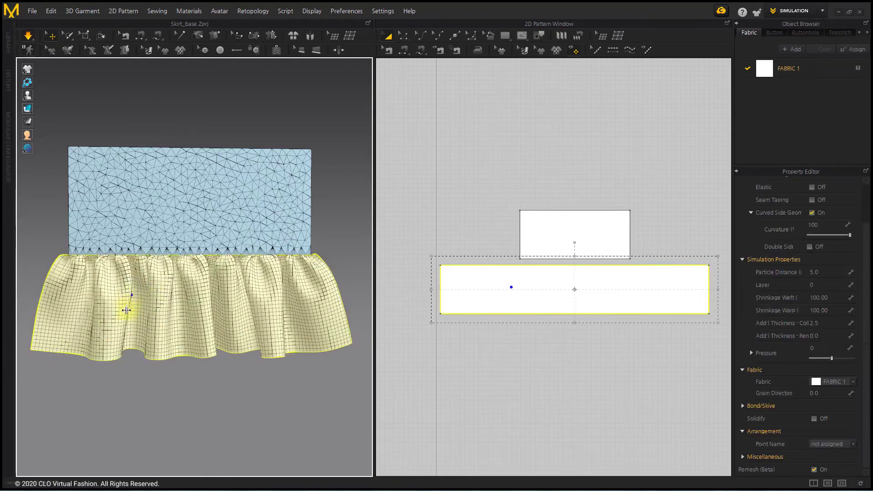
left_click_drag(199, 322, 306, 388)
left_click(306, 387)
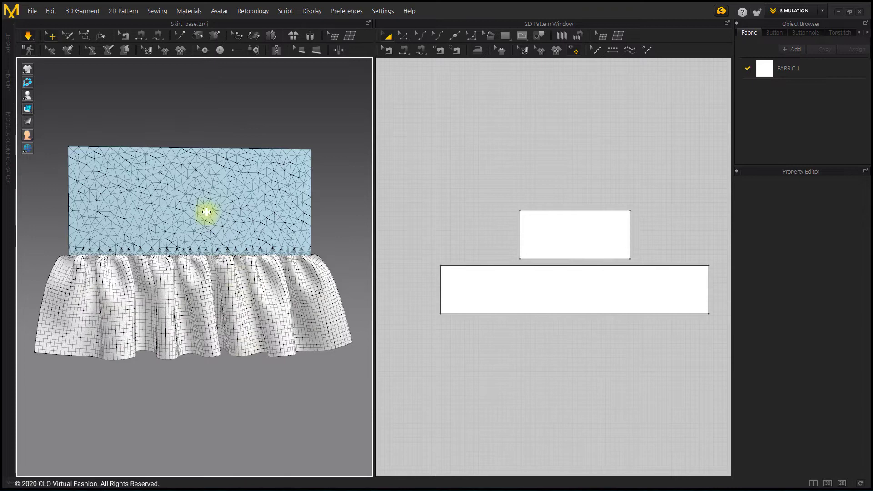
left_click(28, 36)
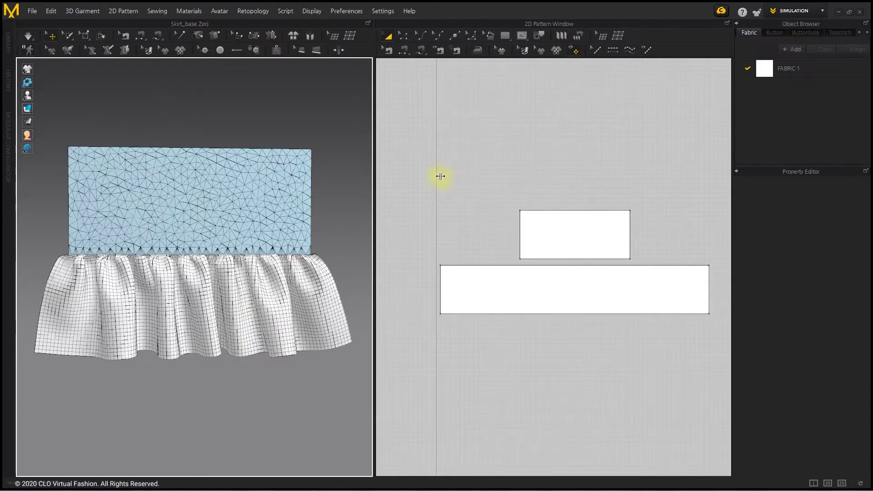
Delete both rectangles and bring up the avatar wearing the base skirt with its waistband and skirt panels
left_click_drag(405, 161, 672, 360)
left_click_drag(733, 382, 733, 382)
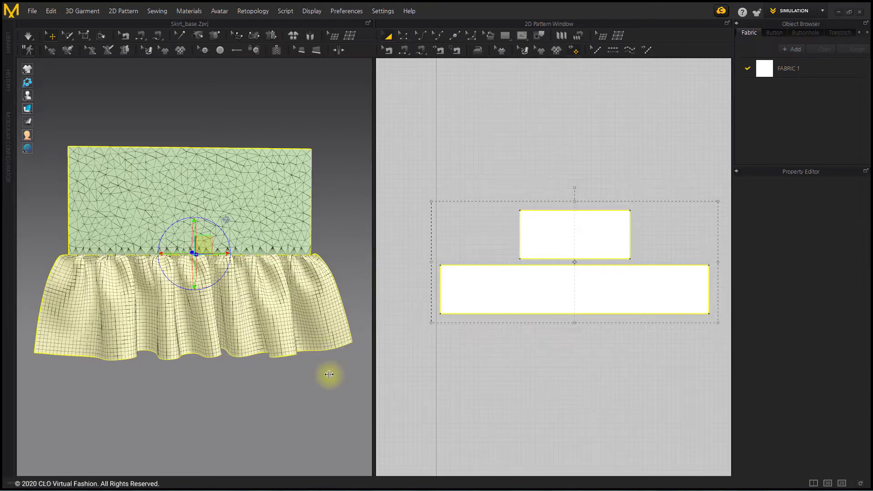
key("Delete")
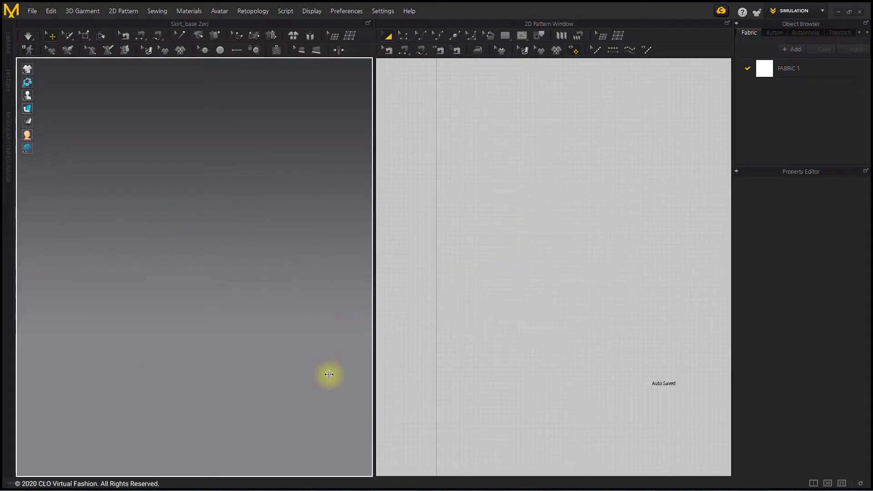
key("shift+a")
left_click(539, 356)
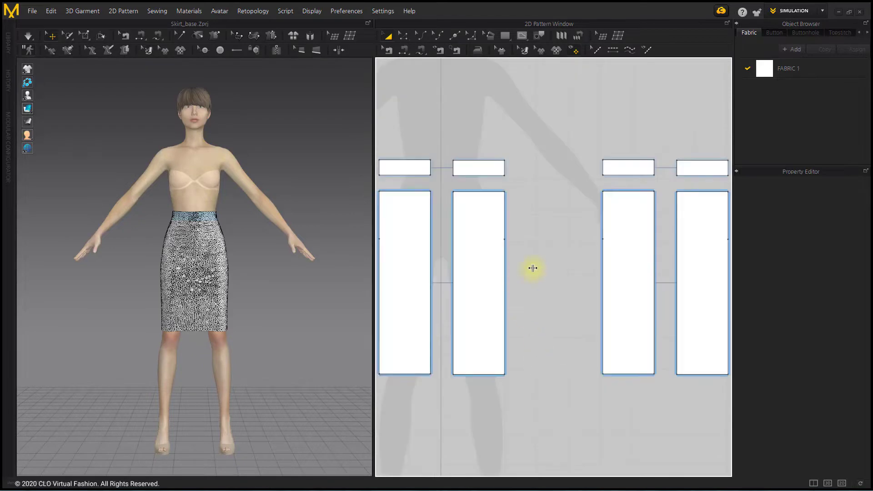
Display the skirt without its mesh and bring all its pattern pieces into the 2D view
right_click(524, 142)
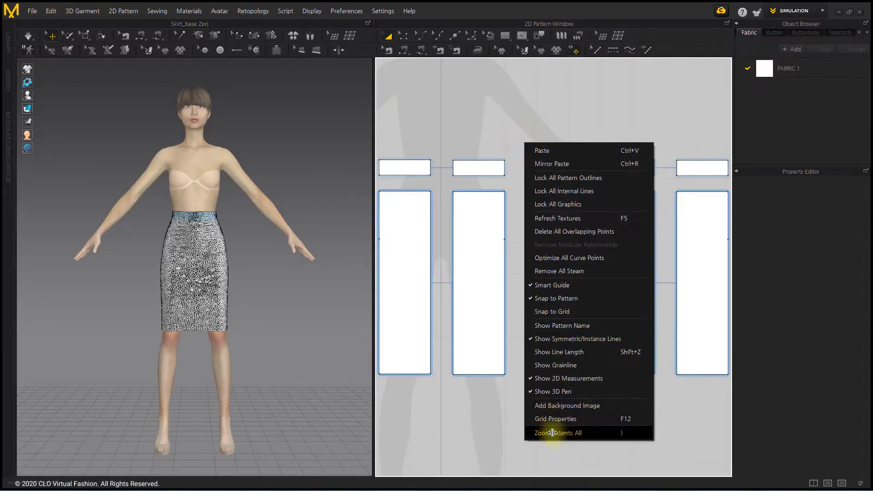
left_click(663, 421)
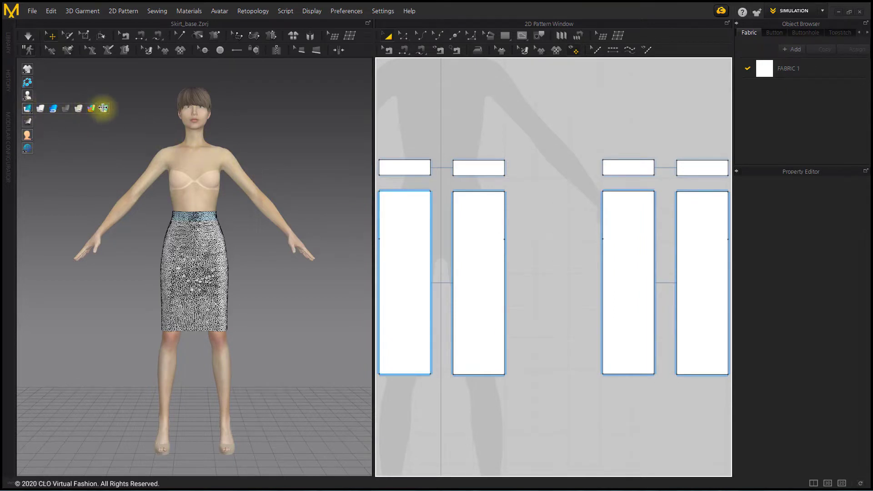
left_click(172, 144)
scroll(538, 316, "down", 3)
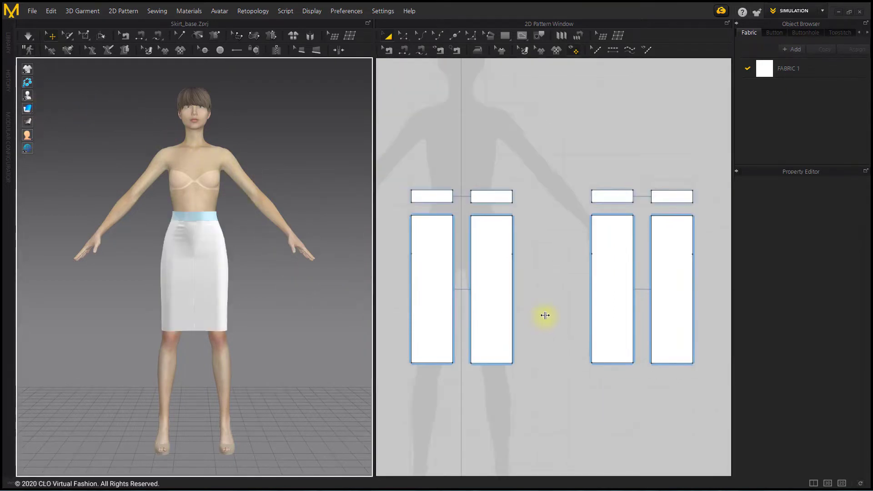
middle_click_drag(545, 315, 522, 269)
left_click(483, 238)
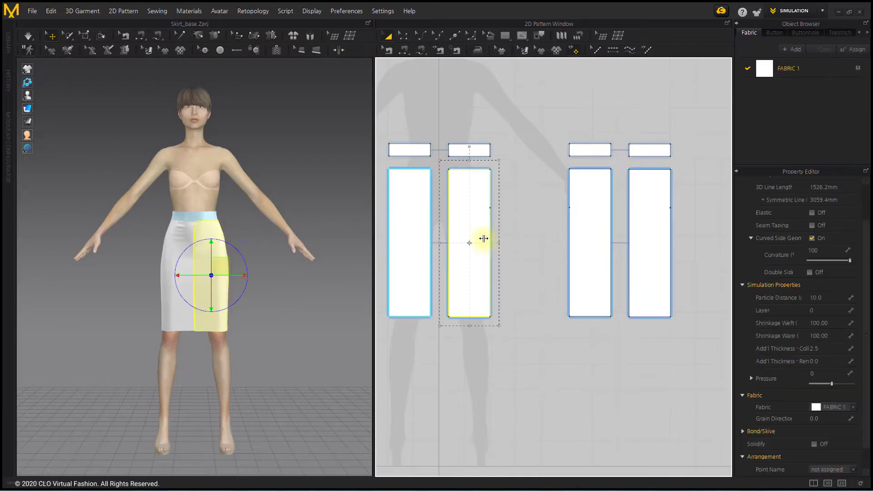
left_click(509, 209)
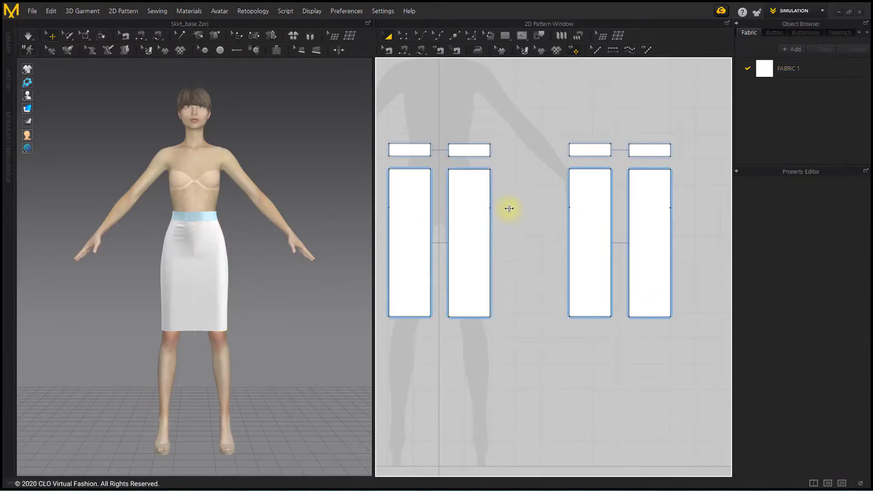
With Edit Pattern, move the outer side edges of the front and back skirt panels slightly outward and start the simulation
left_click(398, 35)
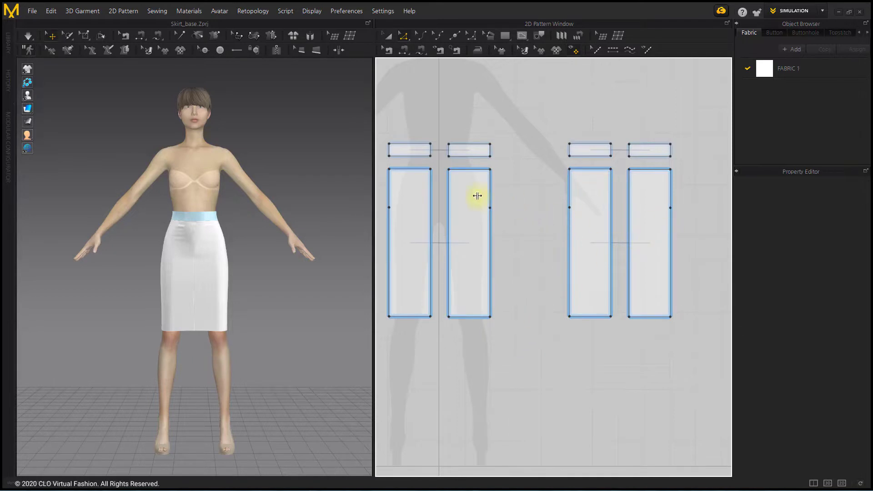
left_click_drag(598, 223, 600, 223)
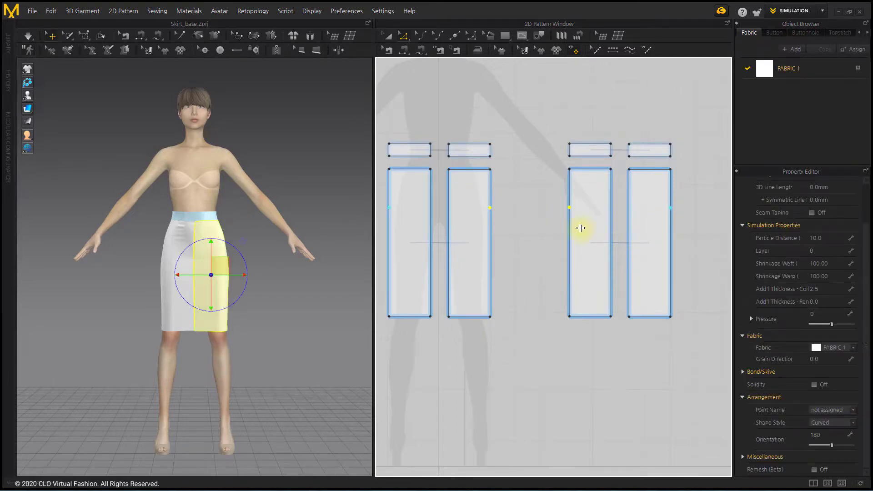
left_click(521, 253)
left_click(491, 230)
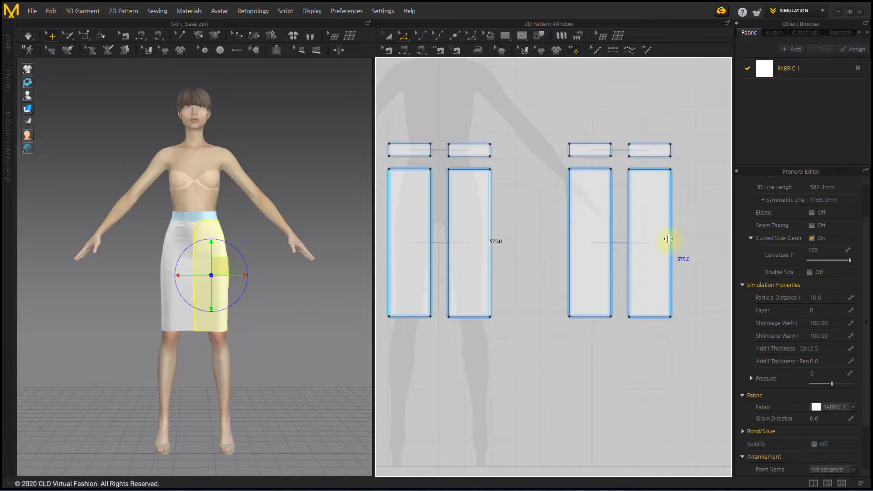
left_click(670, 239, "shift")
left_click_drag(671, 240, 679, 240)
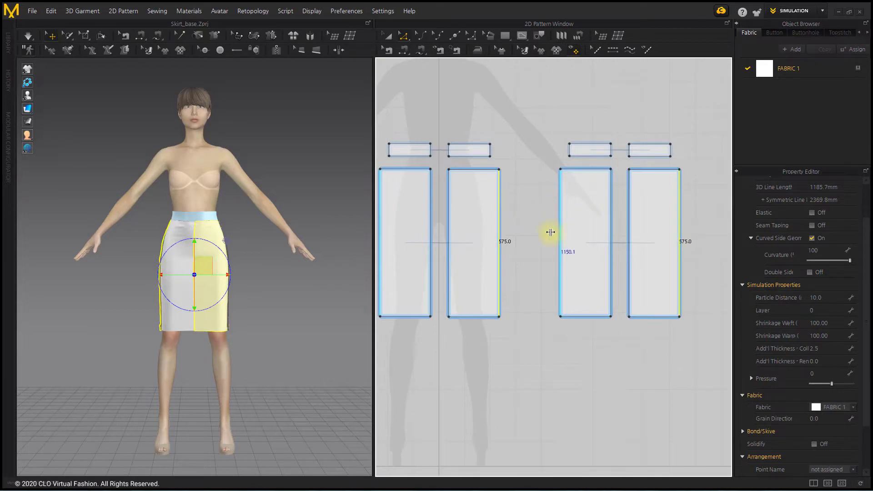
key("space")
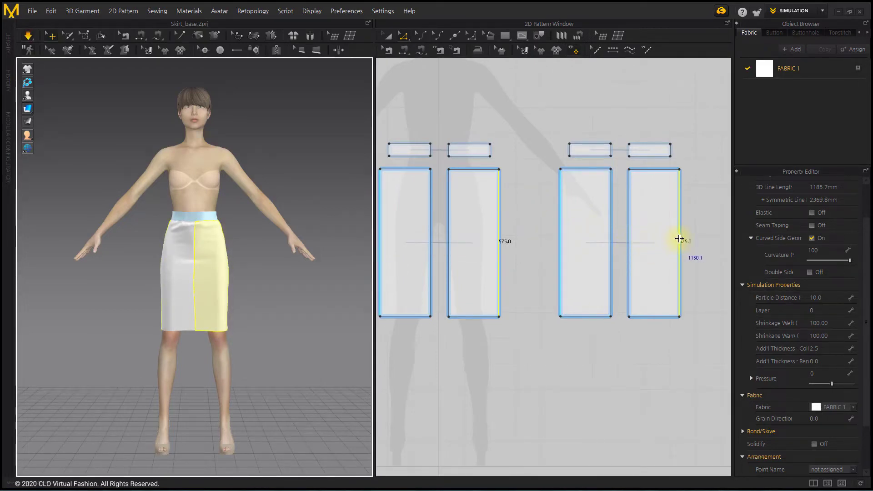
Move the same side edges outward twice more during simulation until each skirt panel is about half as wide as it is tall
mouse_move(679, 239)
left_mouse_down()
mouse_move(686, 241)
mouse_move(678, 242)
left_mouse_up()
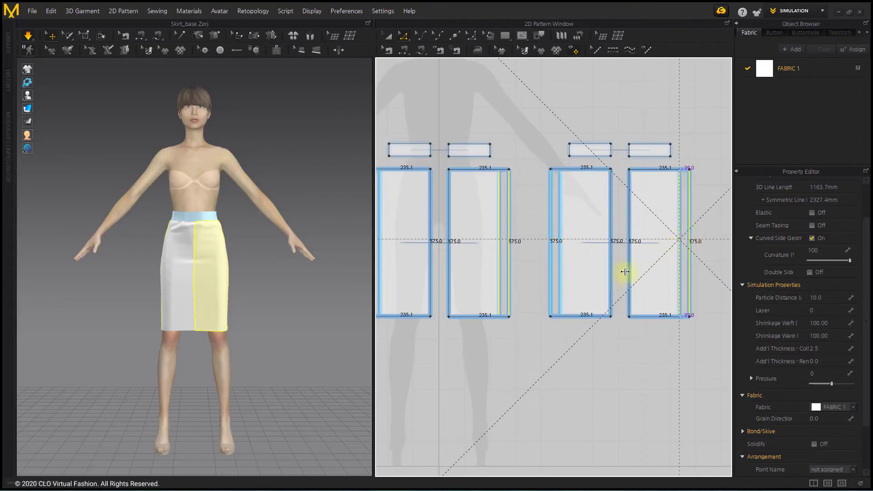
left_click(595, 280)
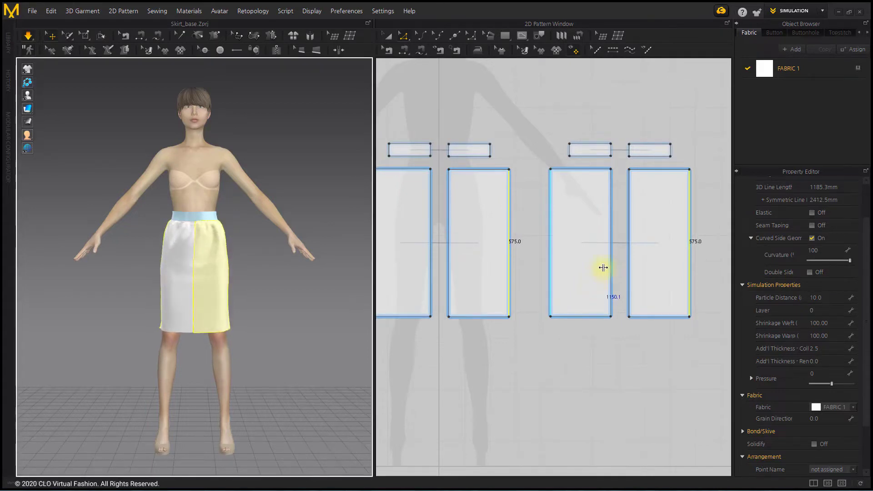
scroll(645, 254, "down", 4)
scroll(571, 247, "up", 3)
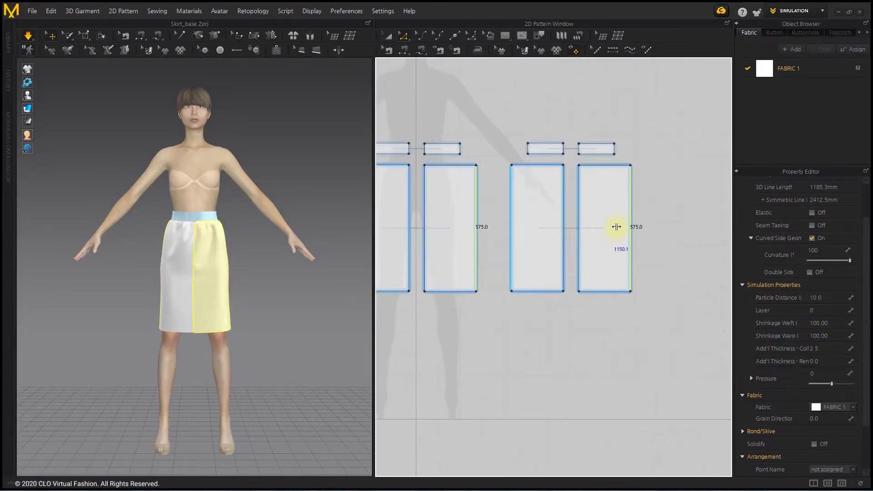
scroll(579, 254, "down", 1)
left_click_drag(621, 240, 630, 241)
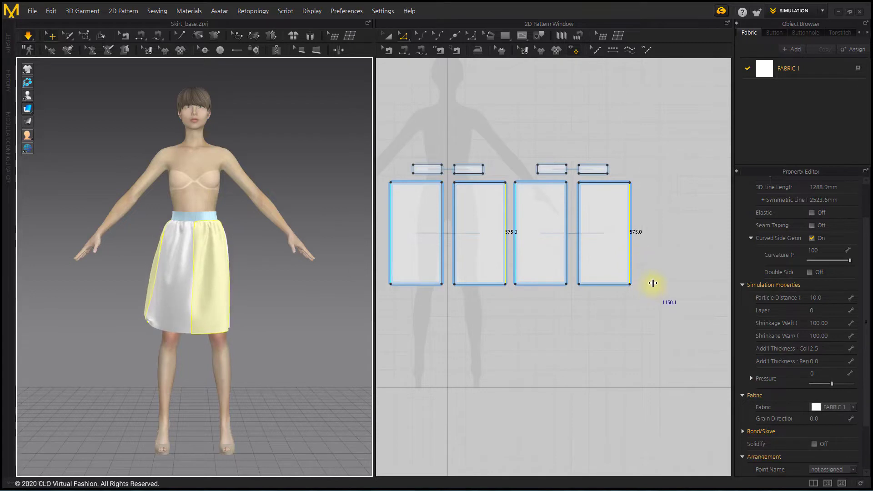
left_click(634, 271)
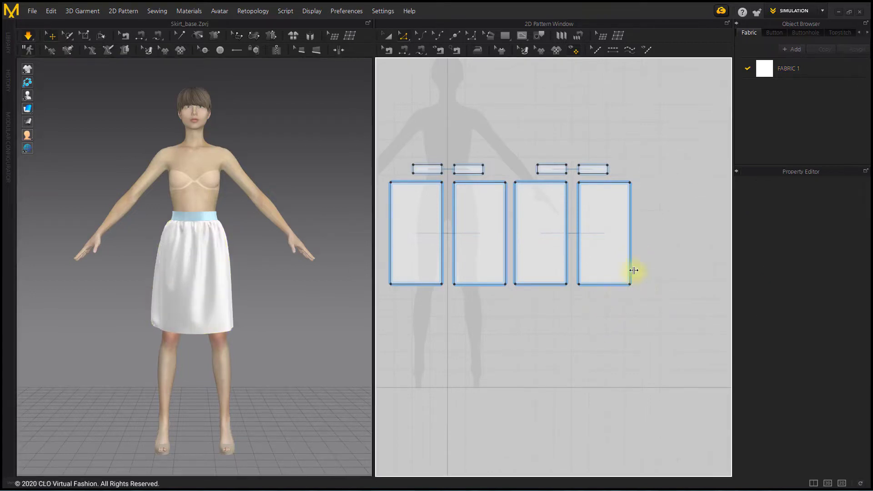
With Transform Pattern, move the back waistband and back skirt panels farther away from the front pieces in the 2D pattern layout
left_click(386, 36)
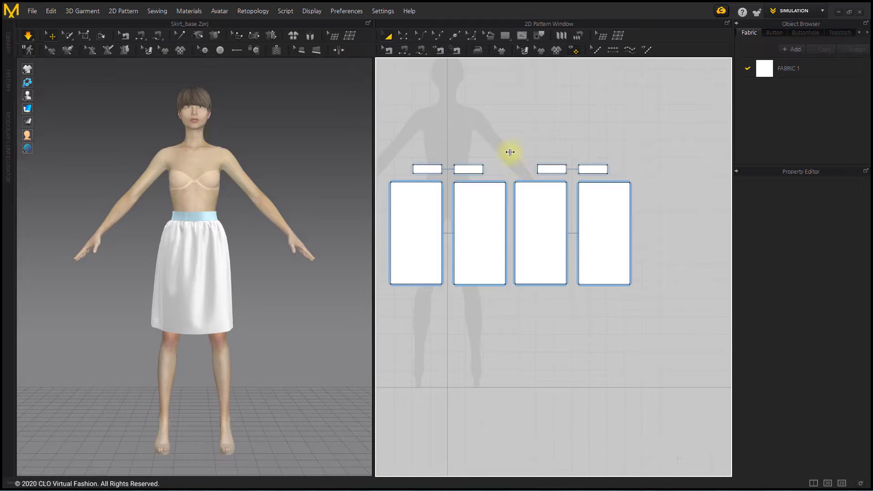
left_click_drag(646, 306, 645, 306)
left_click_drag(542, 252, 597, 254)
left_click(609, 322)
right_click_drag(602, 310, 596, 306)
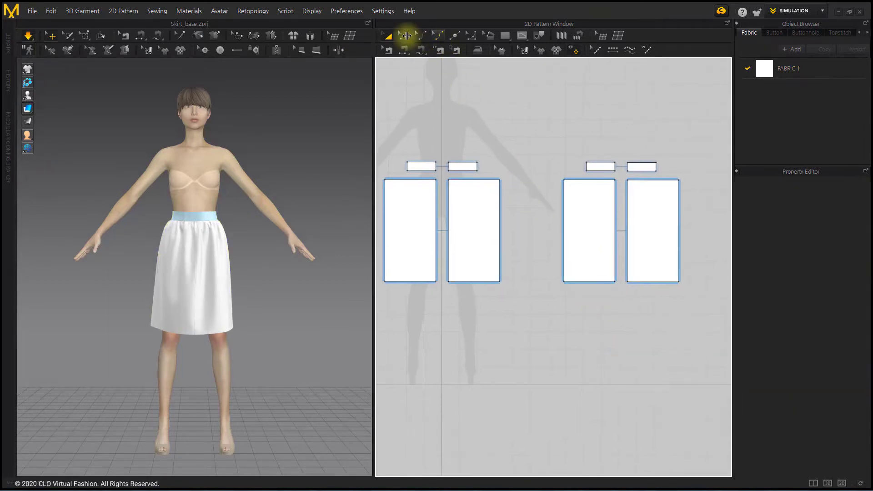
With Edit Pattern, move the outer side edges of the front and back skirt panels outward to about 355 mm panel width and simulate
left_click(402, 36)
left_click(499, 213)
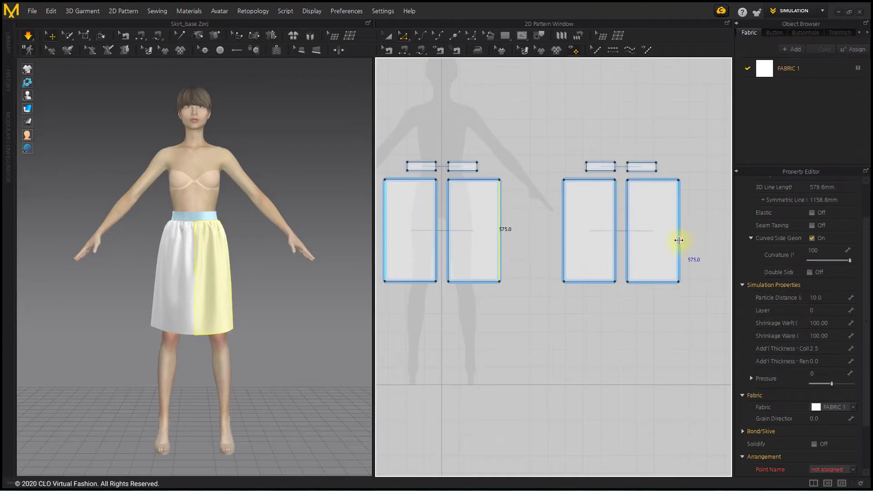
left_click_drag(679, 241, 690, 239)
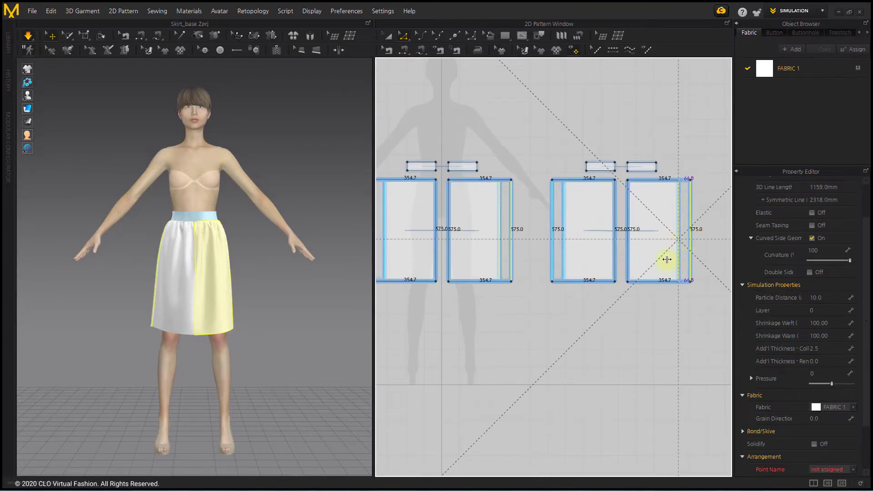
left_click(600, 334)
key("space")
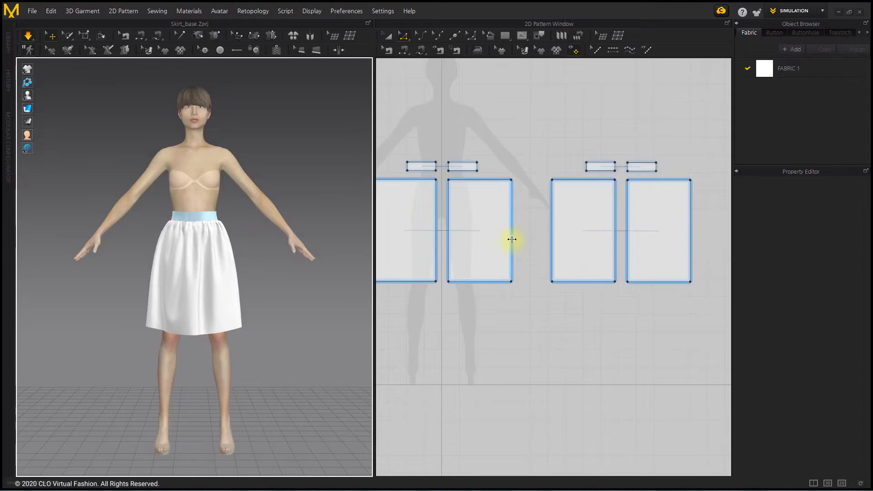
Move the same side edges outward again until each skirt panel is about 434 mm wide, and simulate the skirt
left_click(512, 239)
left_click_drag(691, 251, 704, 251)
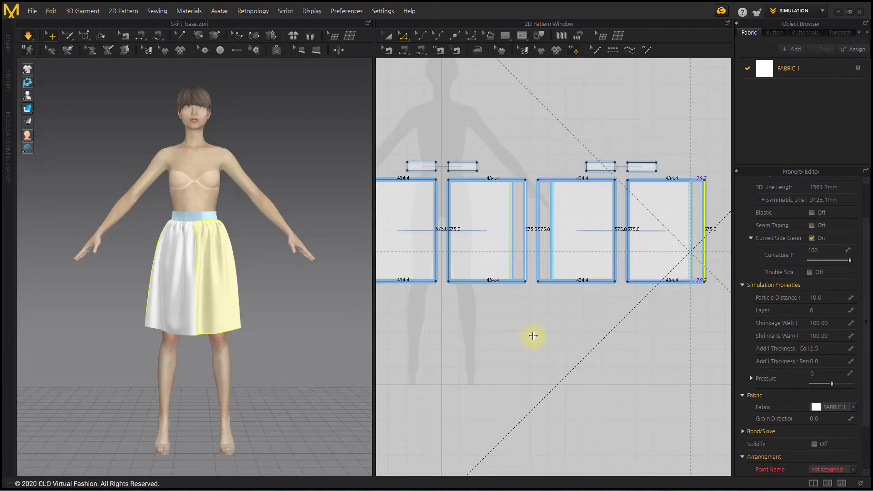
left_click(533, 335)
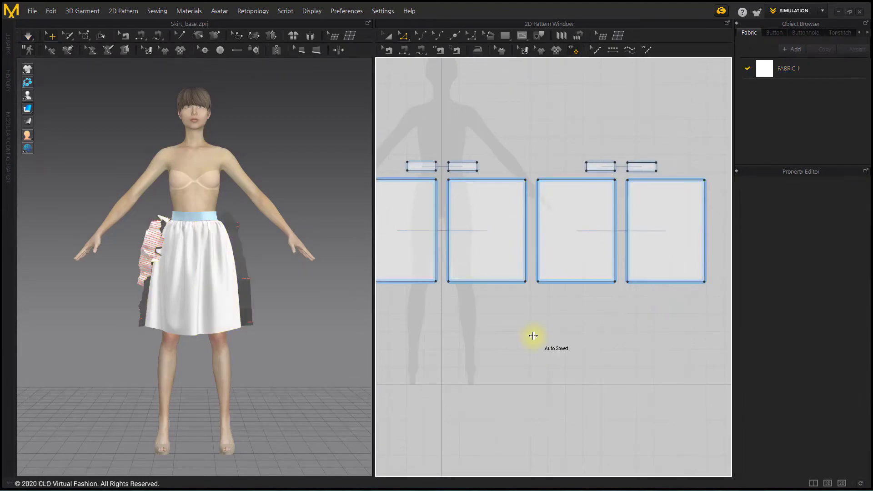
key("space")
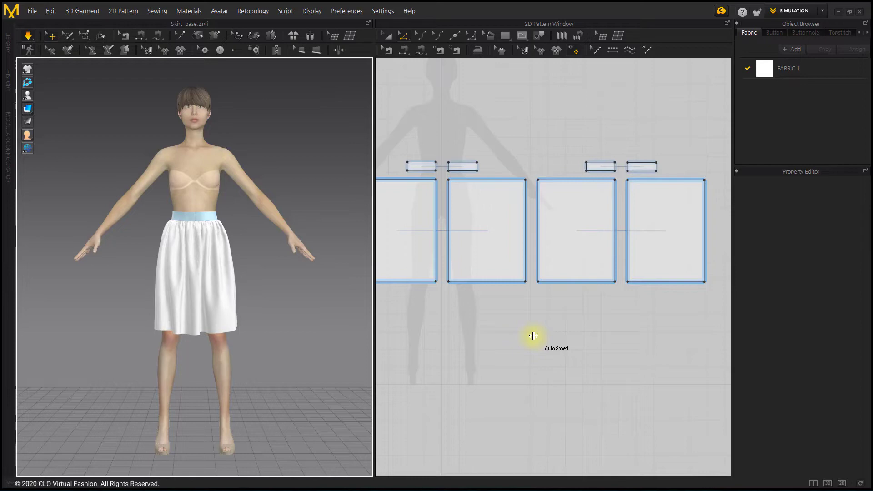
left_click(533, 336)
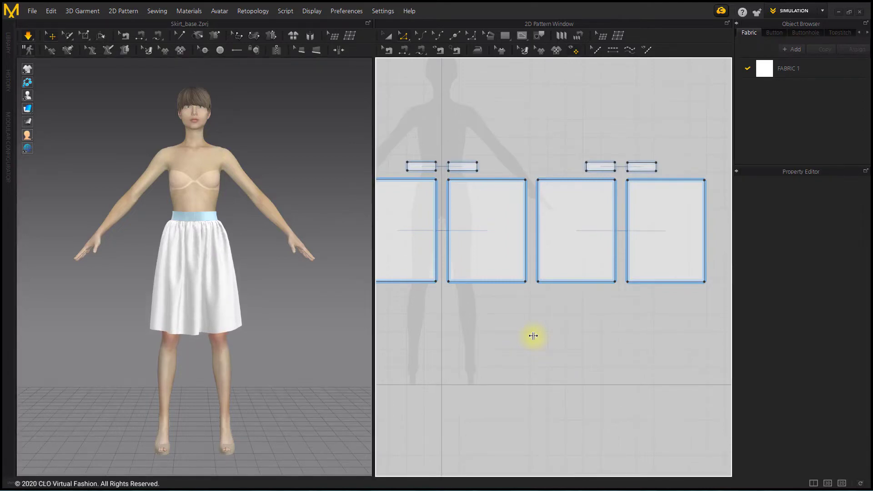
Examine the gathers of the widened skirt on the avatar and the full layout of its pattern pieces
left_click(228, 308)
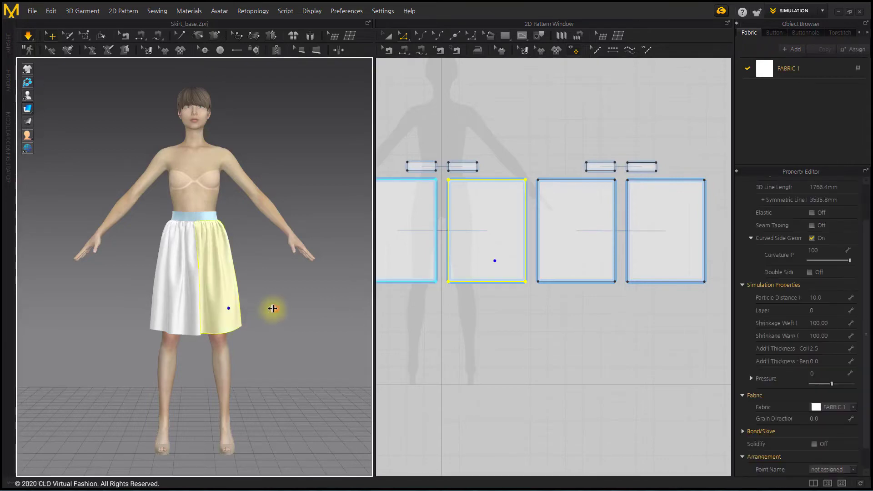
right_click_drag(273, 308, 232, 337)
left_click(326, 332)
scroll(271, 357, "down", 3)
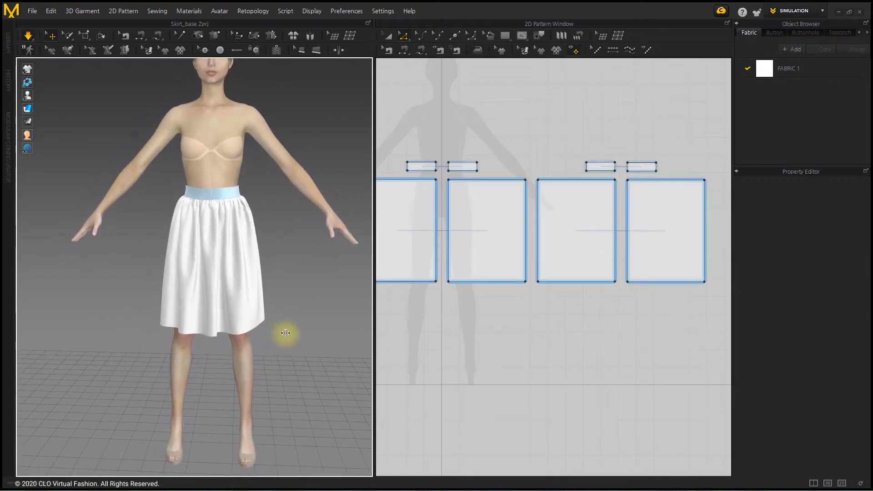
right_click_drag(286, 354, 268, 353)
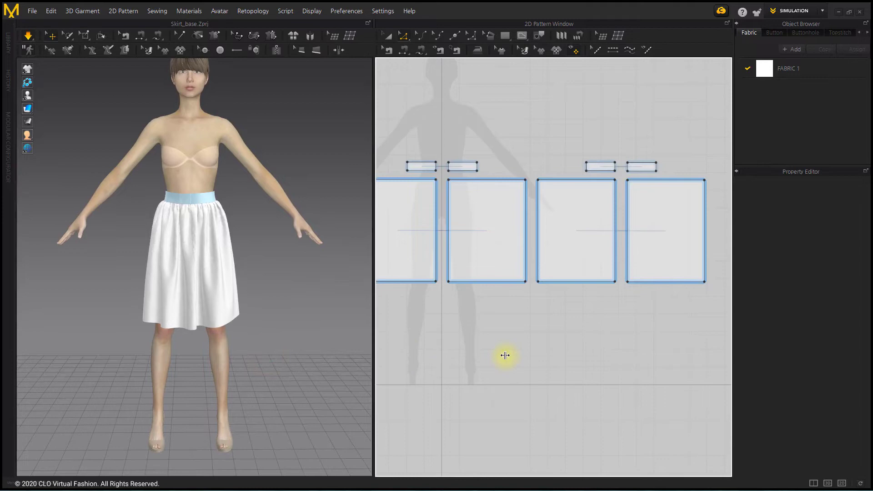
key("a")
left_click(465, 104)
scroll(500, 342, "down", 2)
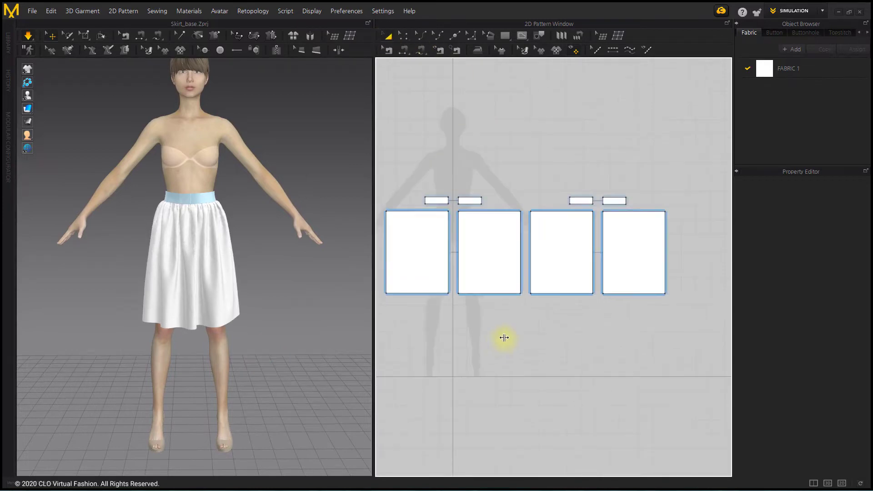
right_click_drag(502, 337, 510, 332)
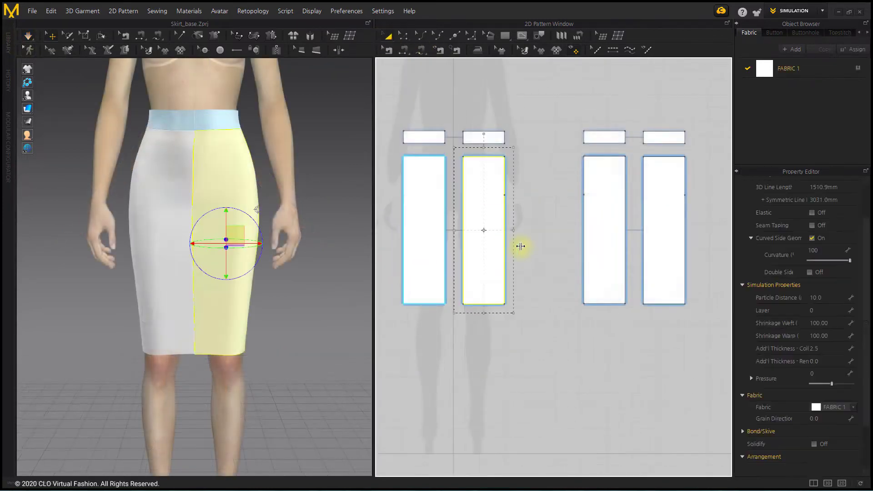
Select the front and back panels of the narrow base skirt, set their Shrinkage Weft to 110%, and start the simulation
left_click(608, 250, "shift")
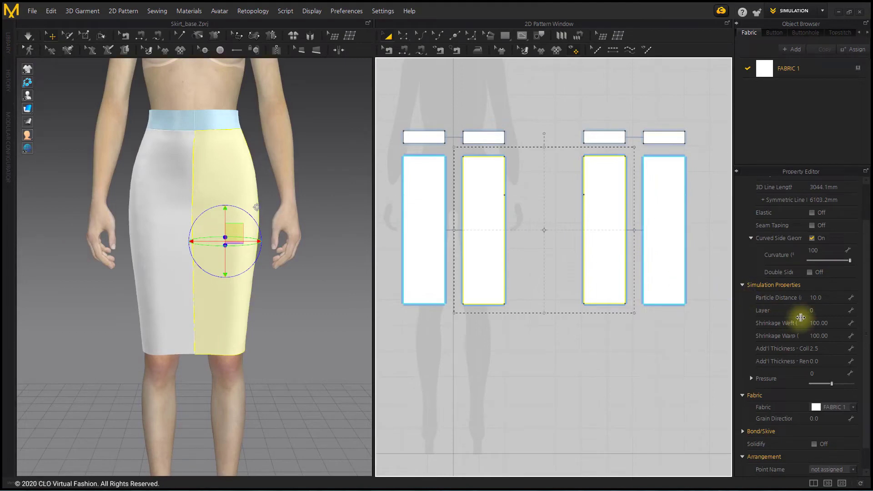
left_click_drag(739, 318, 716, 328)
left_click(832, 320)
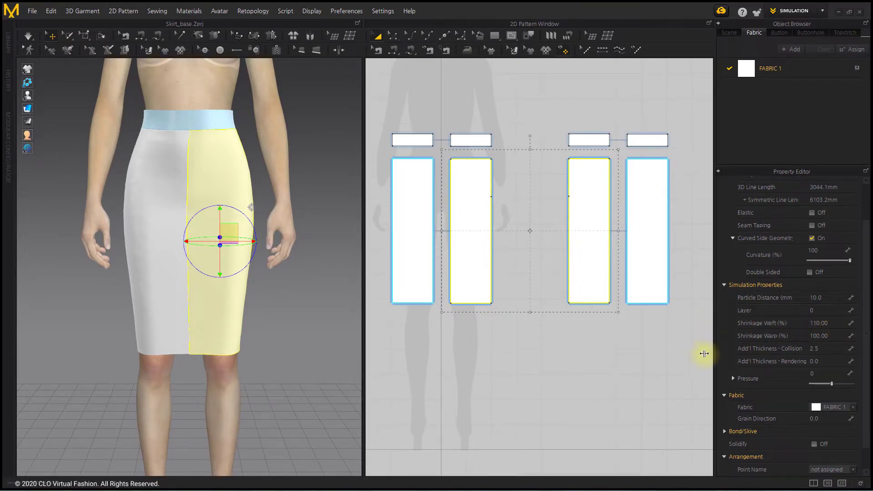
left_click(29, 36)
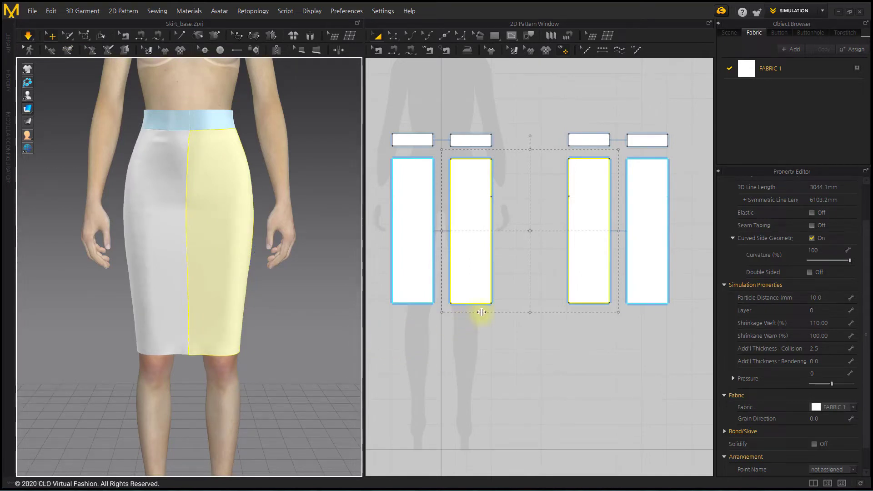
While simulating, raise the panels' Shrinkage Weft gradually through 120, 130, 140, 150, 170, 200 and 230 up to 250%
left_click(832, 323)
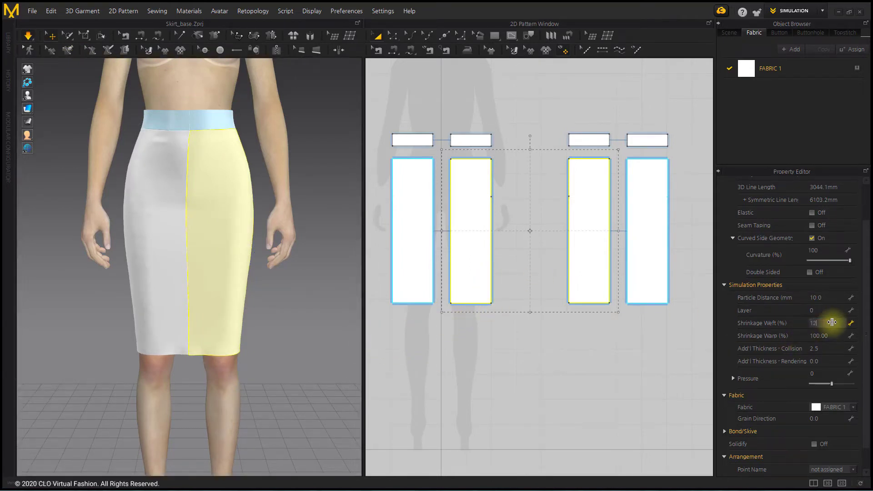
type("120")
key("Return")
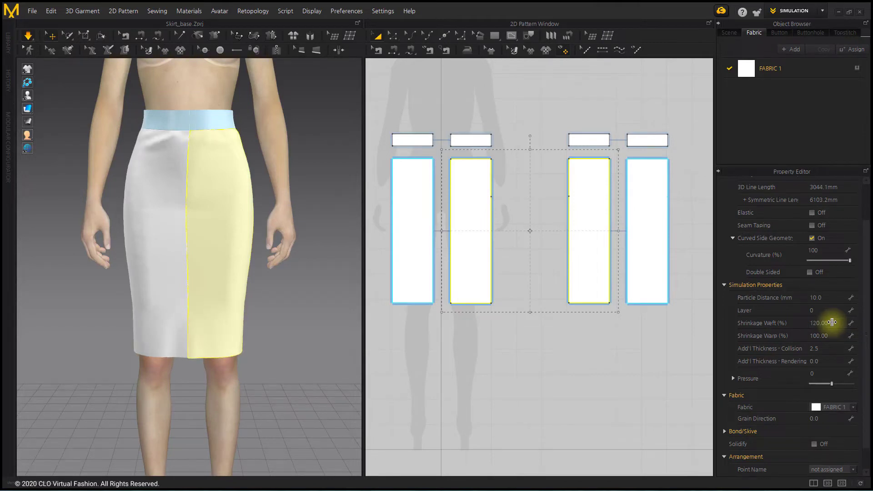
left_click(832, 322)
type("130")
key("Return")
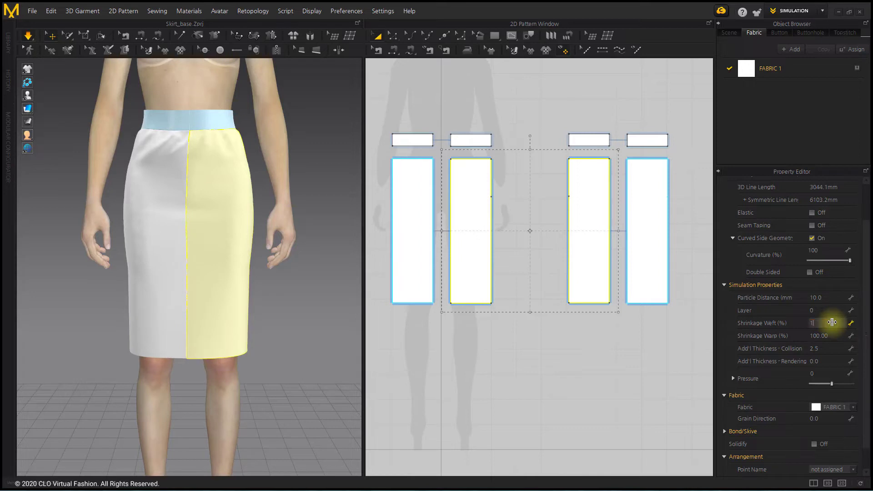
left_click(832, 322)
type("140")
key("Return")
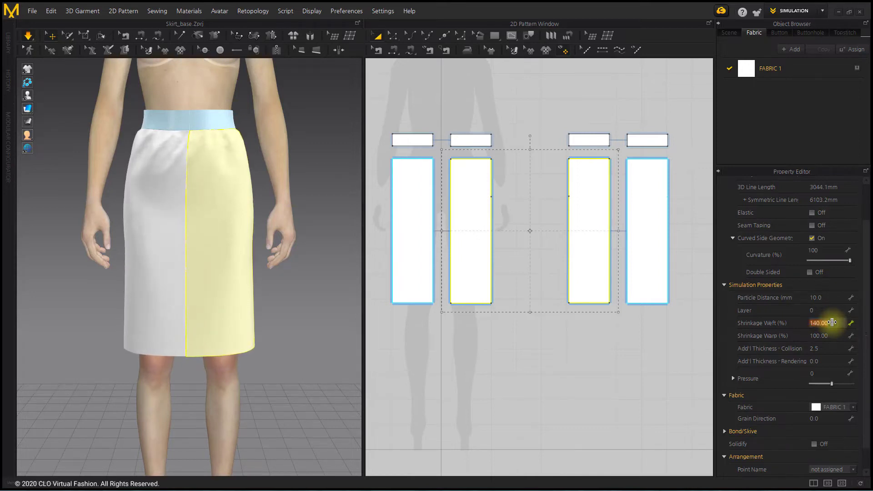
type("150")
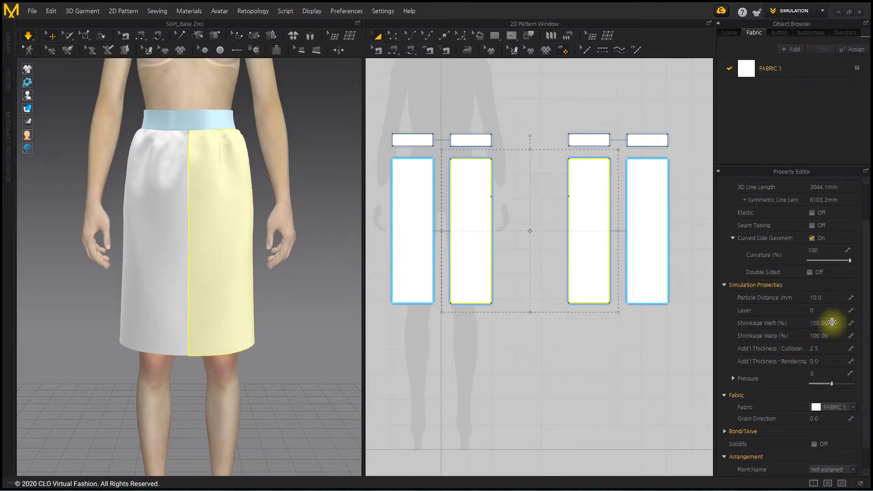
key("Return")
type("170")
key("Return")
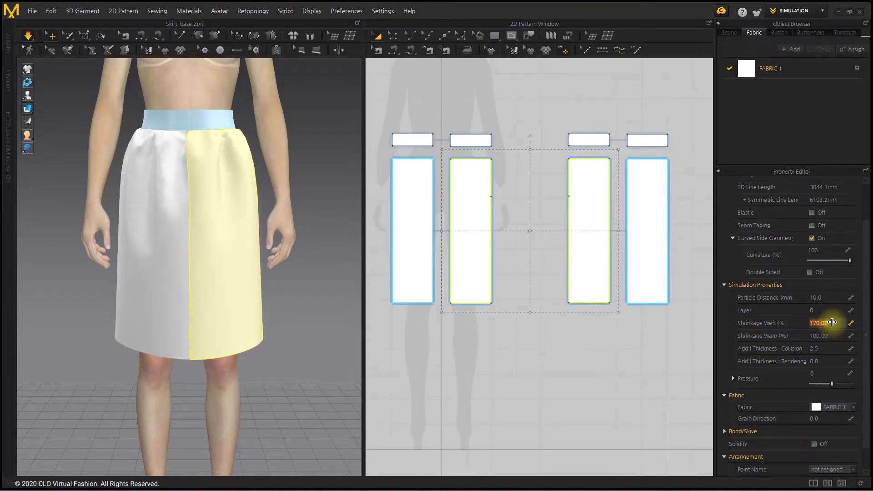
type("200")
key("Return")
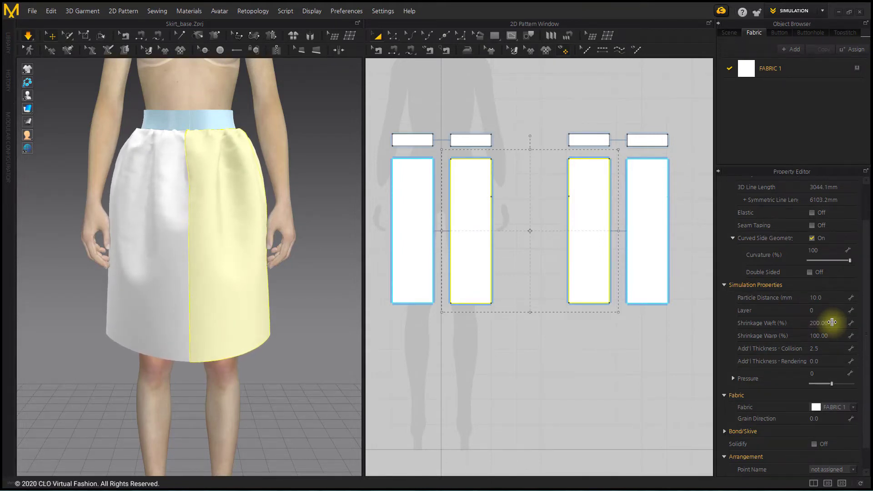
left_click(832, 322)
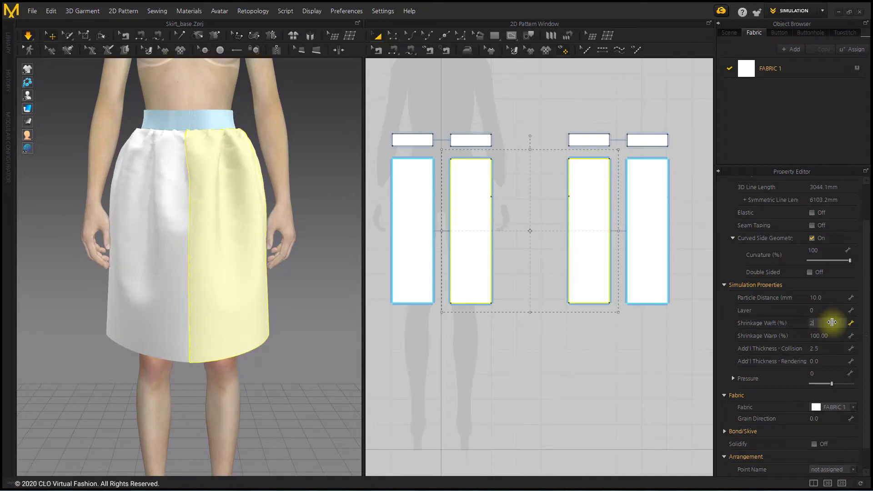
key("Return")
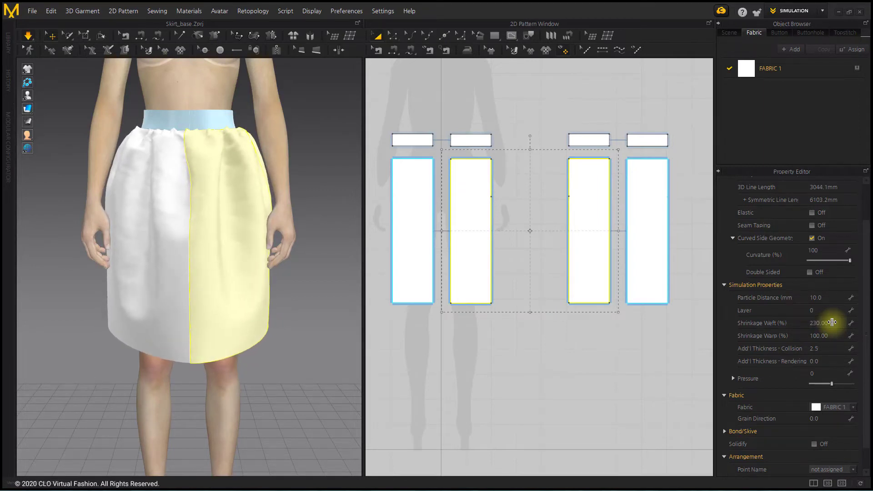
type("250")
key("Return")
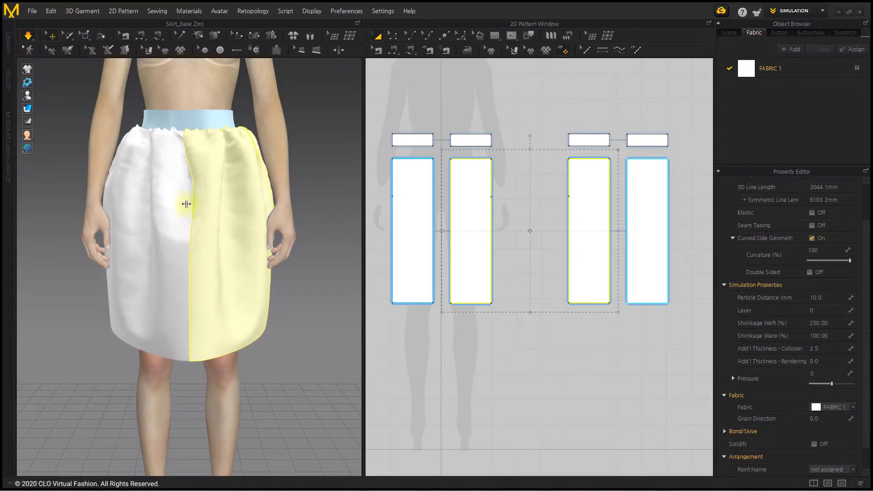
Display the garment's mesh in 3D and inspect the triangles on the skirt panels up close from the front and side
mouse_move(28, 108)
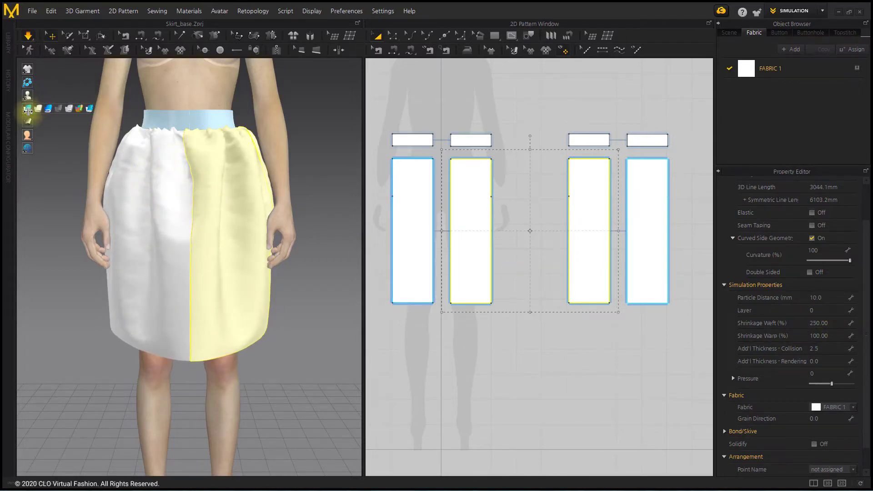
left_click(104, 108)
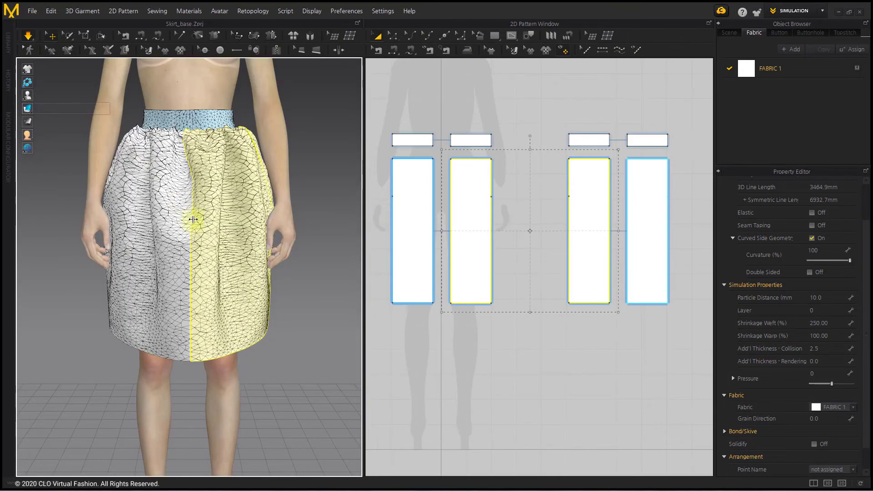
left_click(176, 210)
right_click_drag(194, 215, 132, 211)
scroll(195, 220, "up", 5)
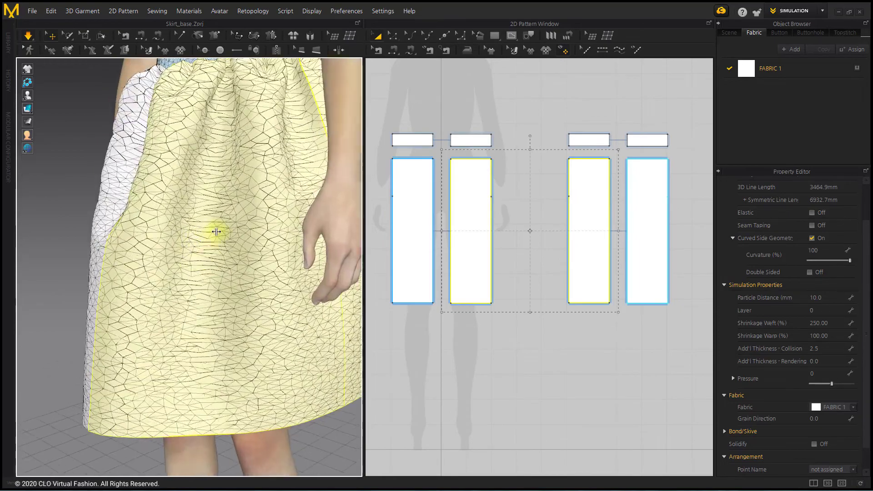
scroll(188, 218, "down", 5)
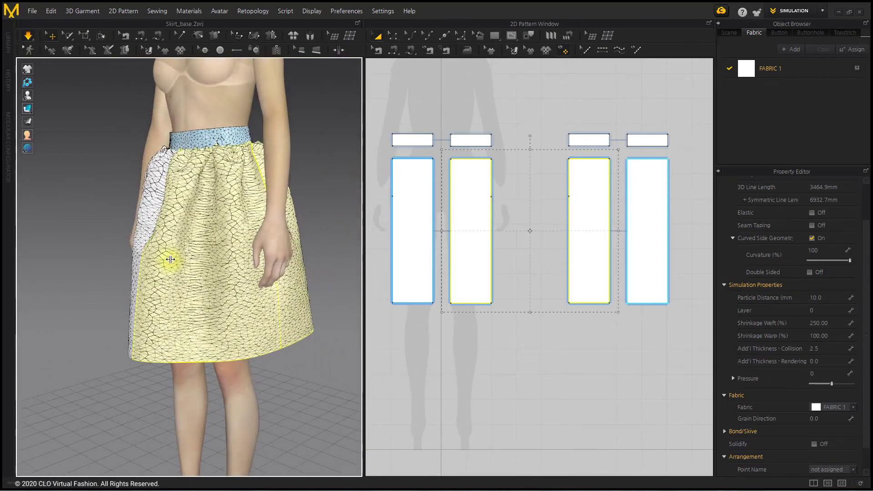
right_click_drag(172, 259, 194, 255)
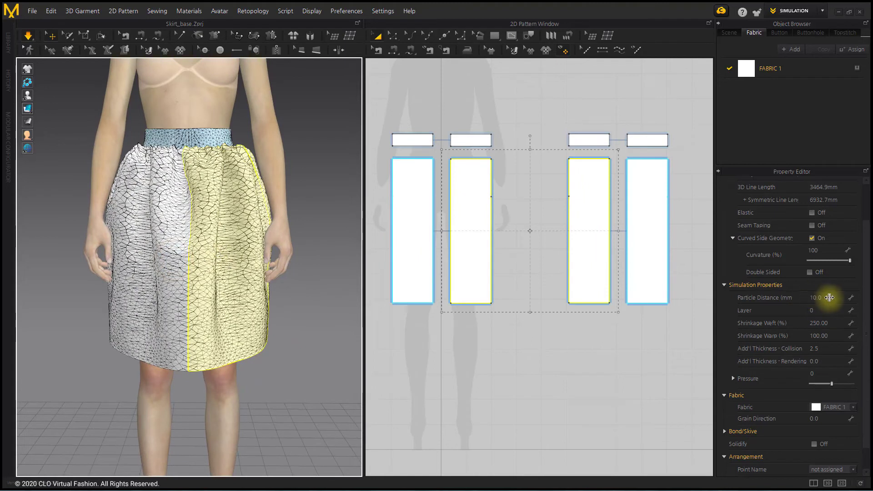
Set the skirt panels' Particle Distance to 5 mm and restart the simulation
left_click(829, 297)
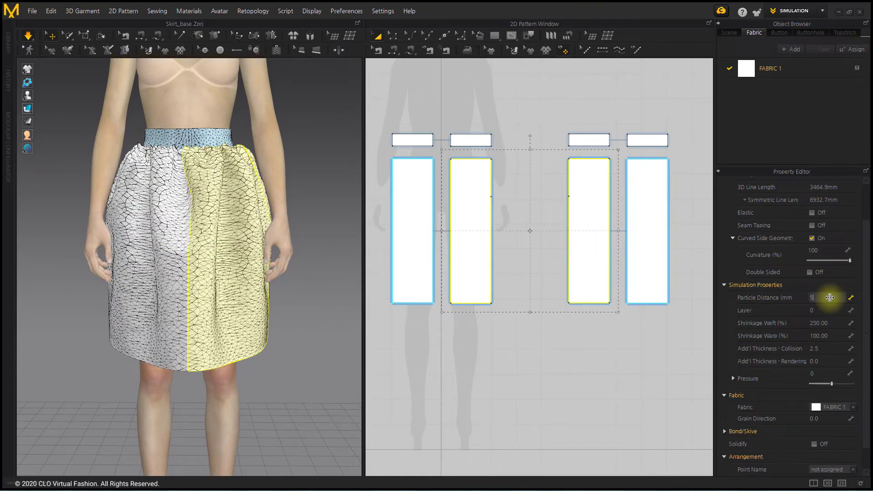
type("5")
key("Return")
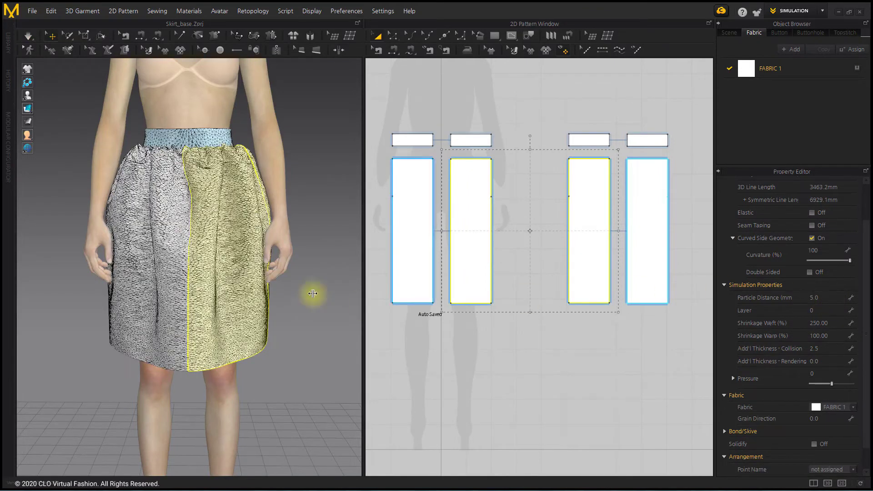
left_click(29, 35)
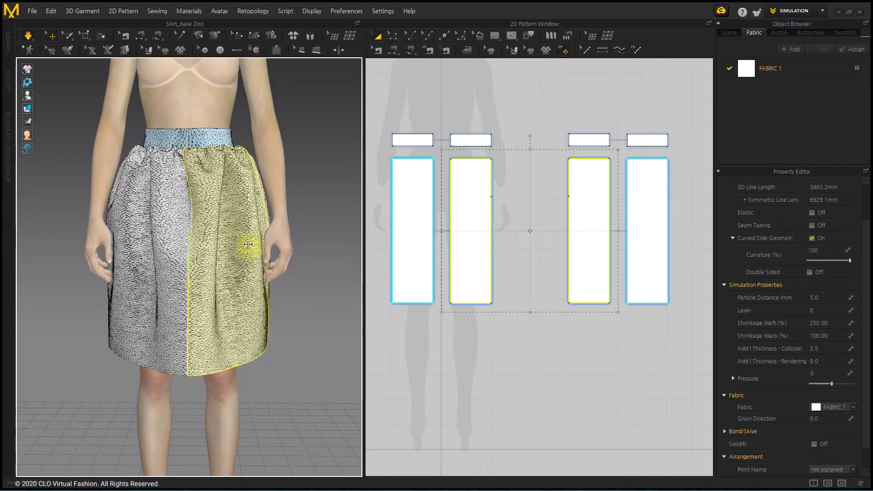
Tug the simulating skirt's front and back panels from the side and front to settle the gathers
scroll(249, 245, "up", 2)
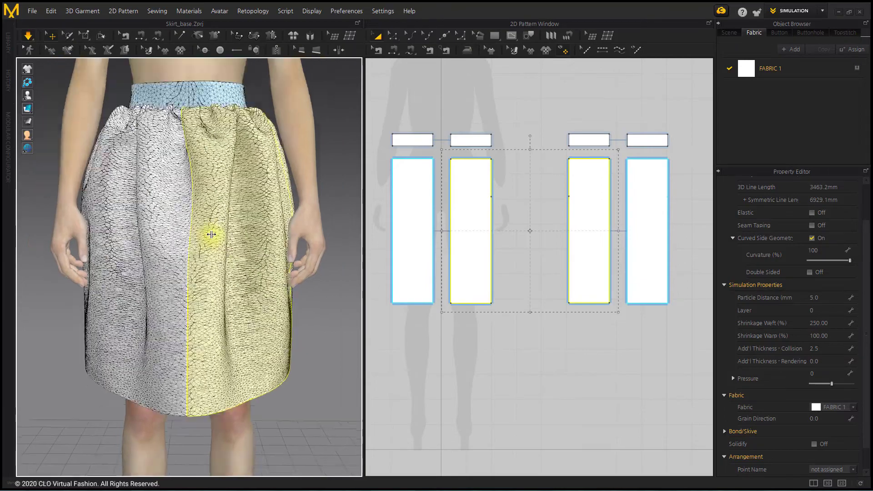
right_click_drag(185, 288, 270, 290)
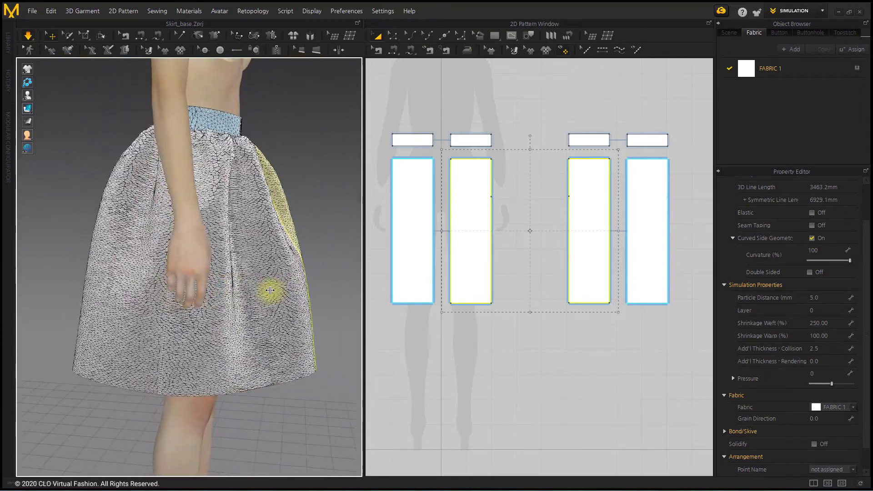
left_click(277, 319)
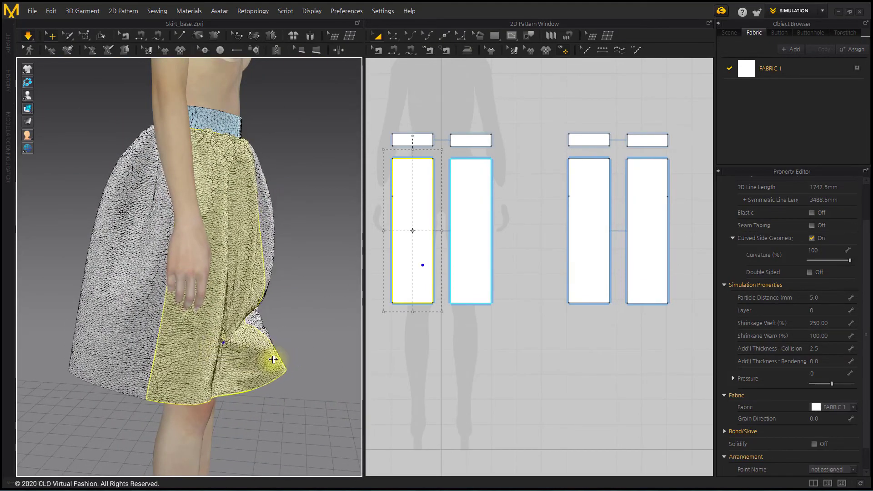
left_click_drag(257, 364, 242, 380)
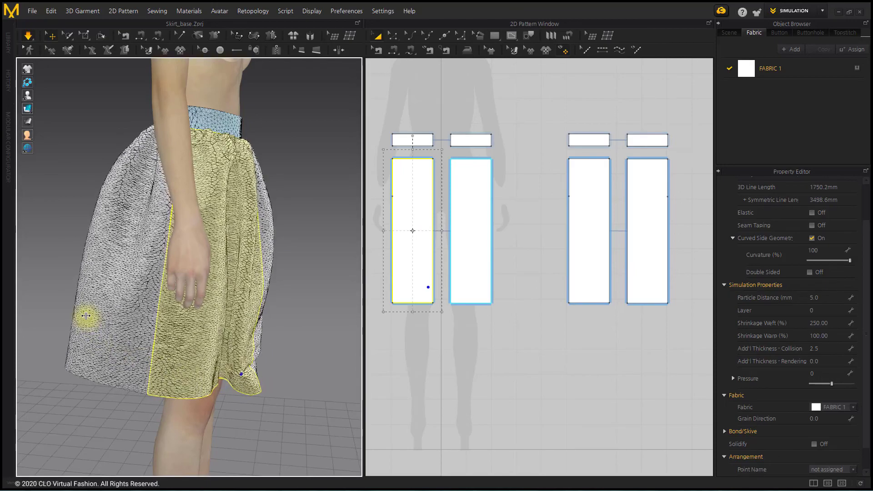
left_click_drag(86, 315, 137, 367)
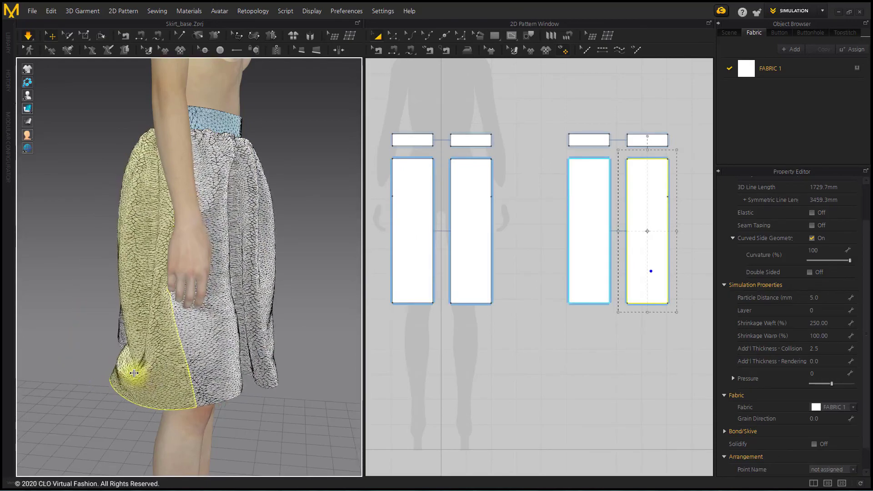
right_click_drag(255, 293, 168, 306)
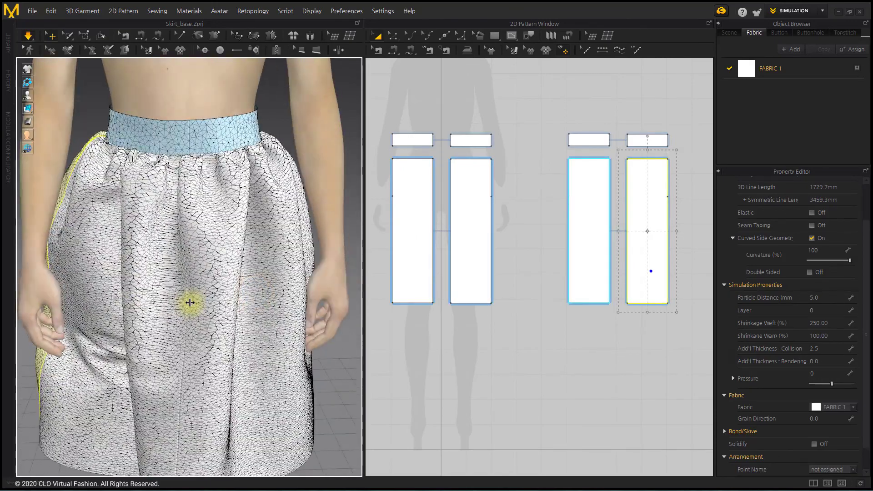
scroll(190, 303, "down", 2)
left_click_drag(190, 296, 187, 288)
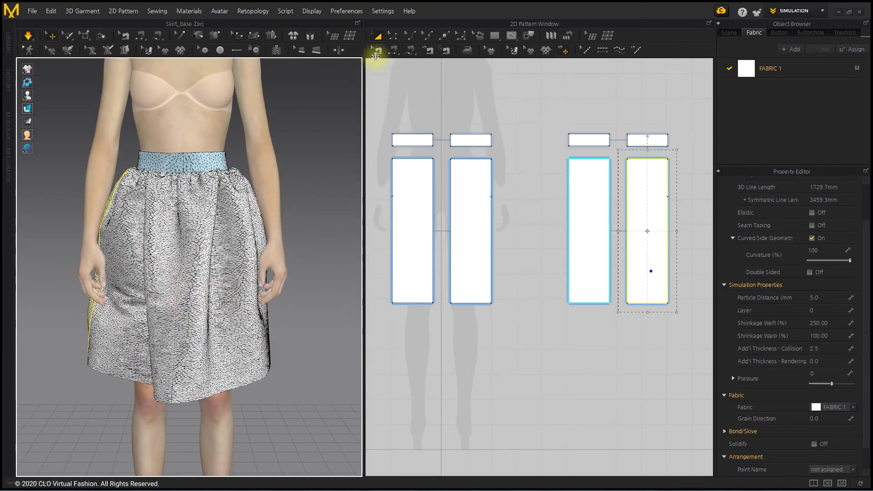
left_click_drag(236, 221, 225, 200)
Switch the 3D garment from mesh display back to the plain fabric surface and clear the selection
mouse_move(28, 108)
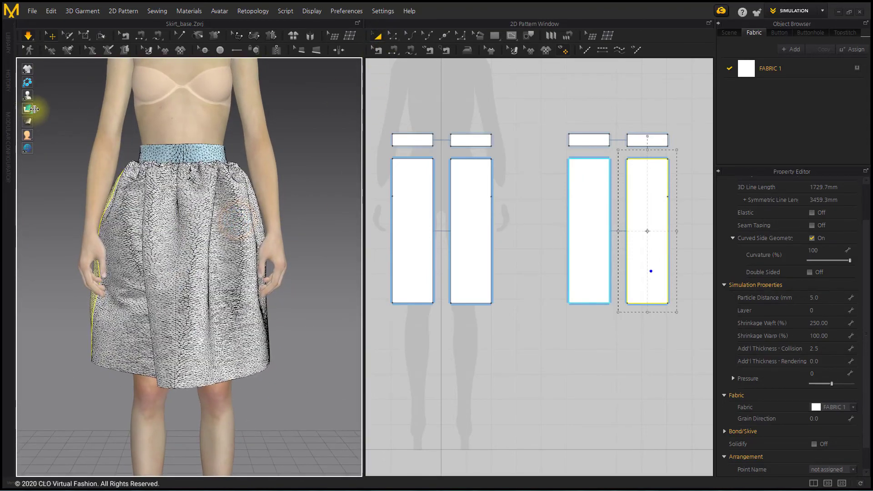
left_click(103, 108)
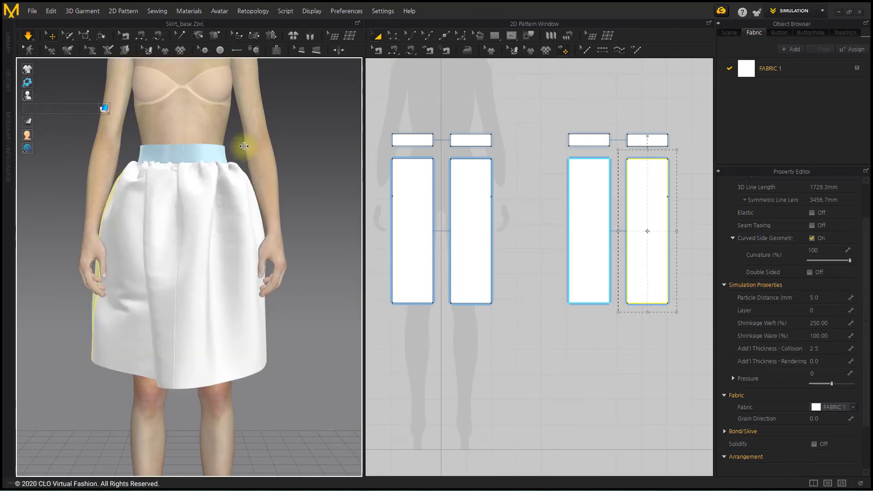
left_click(319, 150)
Select the front and back skirt panels and lower their Shrinkage Weft through 200 and 180 to 160% while simulating
left_click(477, 226)
left_click(604, 231, "shift")
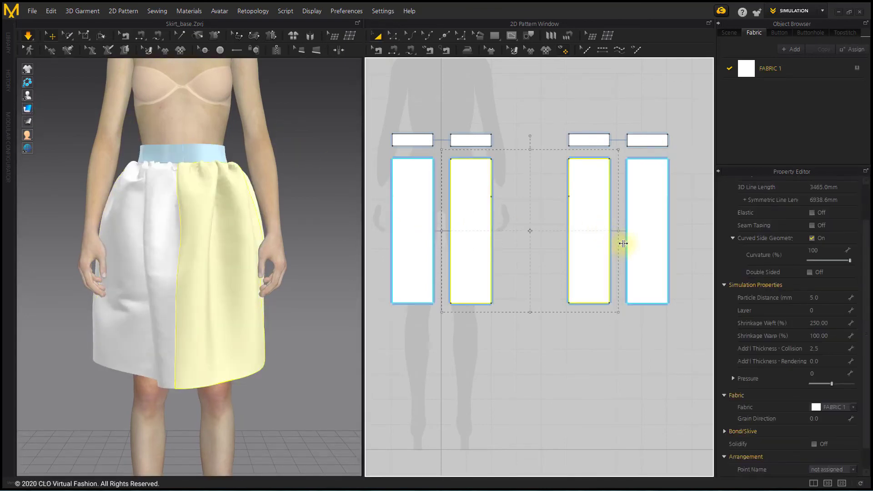
left_click(832, 323)
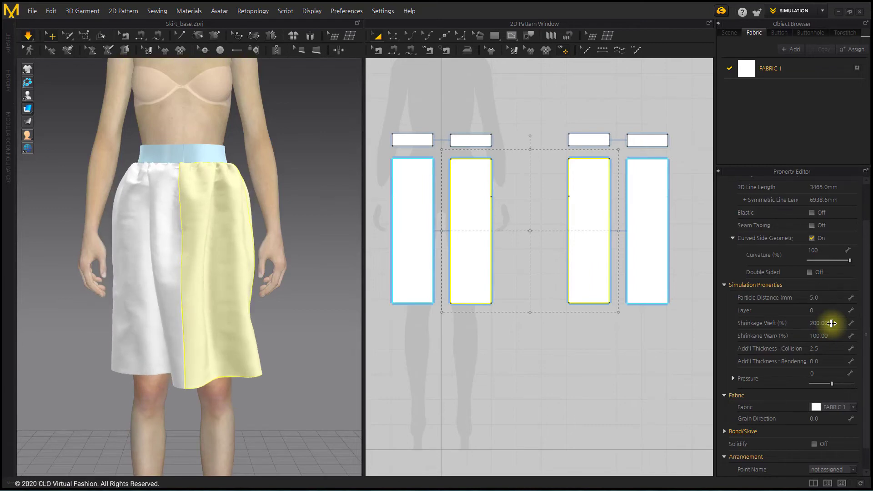
left_click(831, 323)
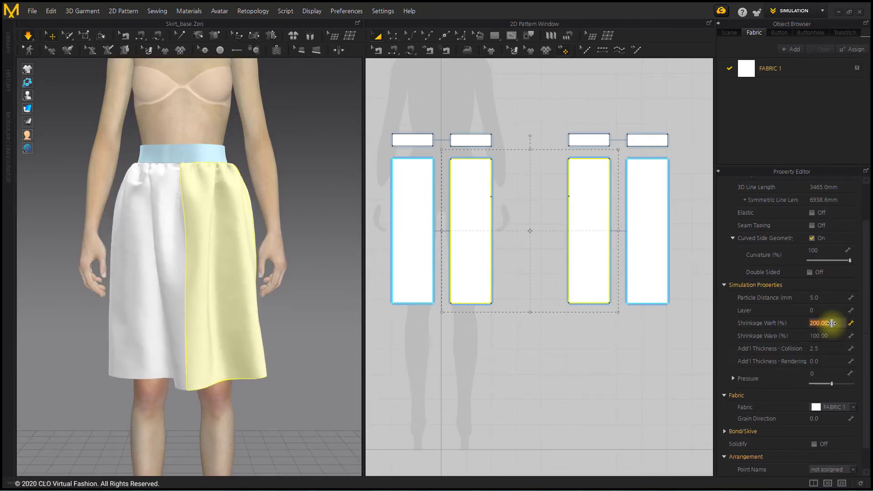
key("Return")
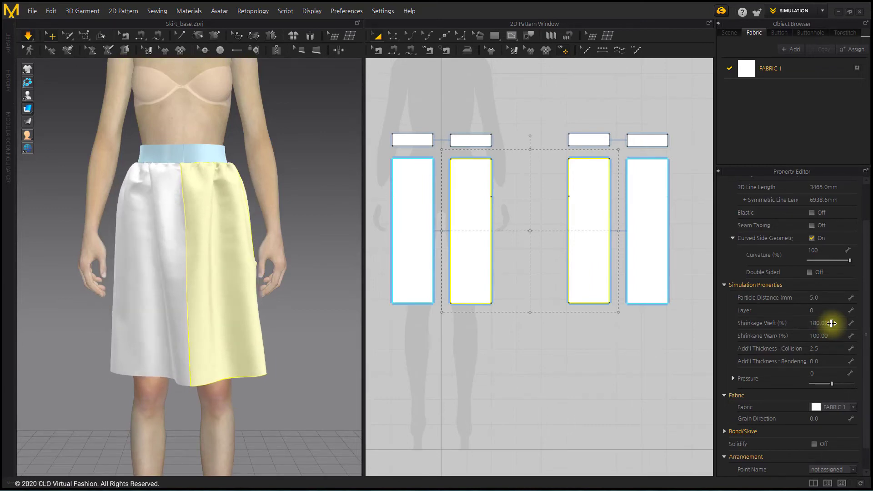
left_click(832, 324)
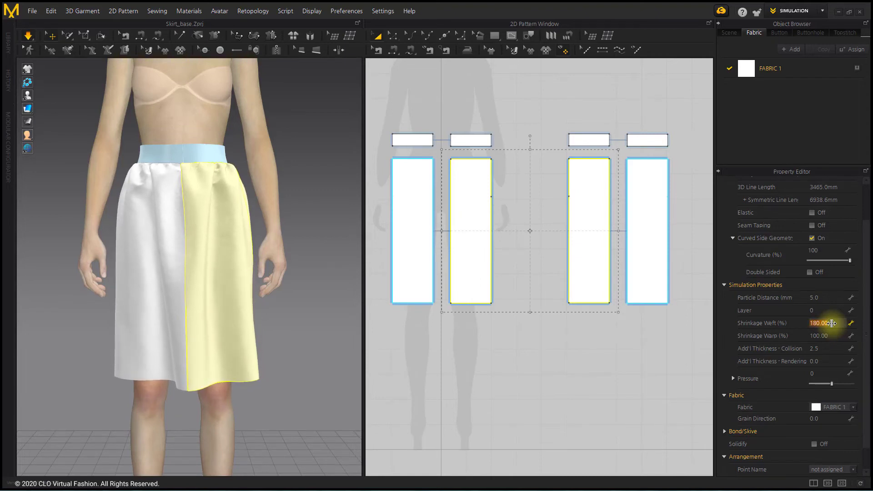
key("Return")
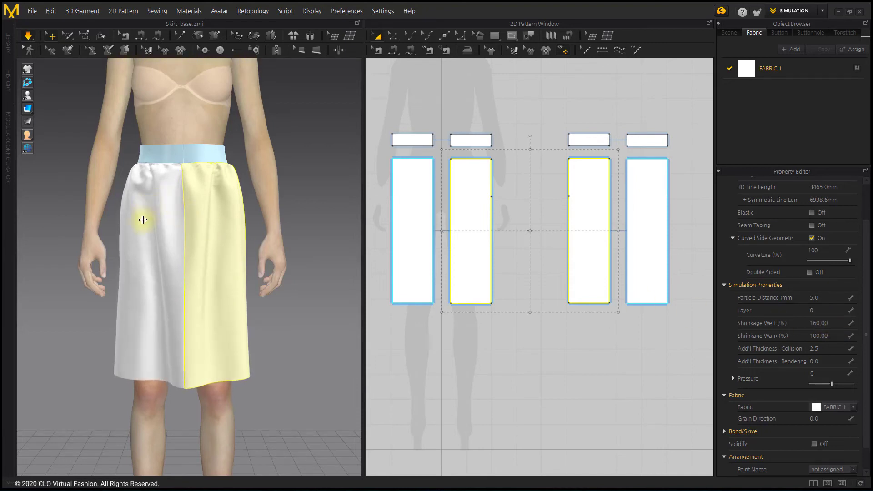
Tug both front panels in 3D to settle the softer gathers below the waistband, and deselect the pattern
mouse_move(143, 220)
left_mouse_down()
mouse_move(141, 228)
mouse_move(171, 240)
mouse_move(140, 210)
left_mouse_up()
left_click_drag(218, 226, 223, 255)
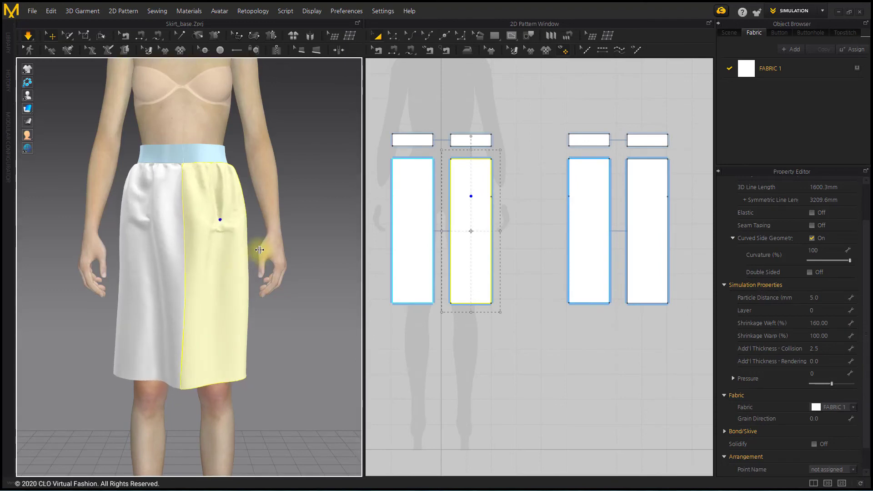
left_click(141, 294)
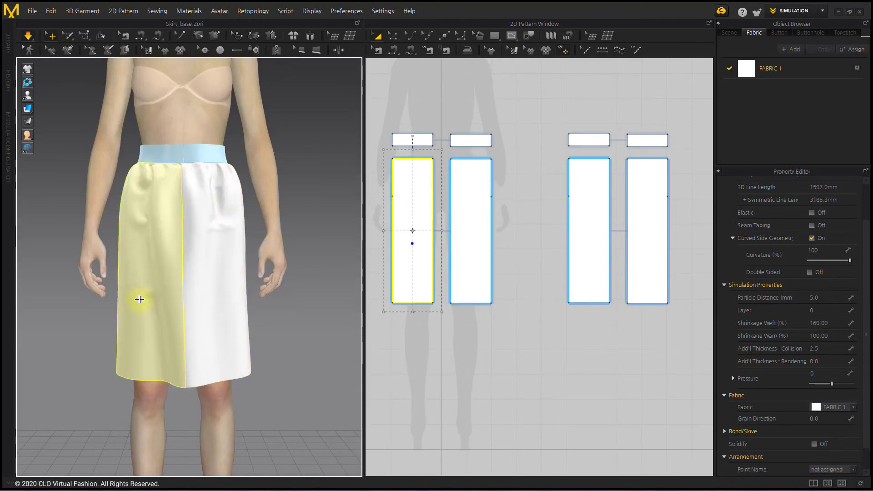
right_click_drag(146, 296, 214, 254)
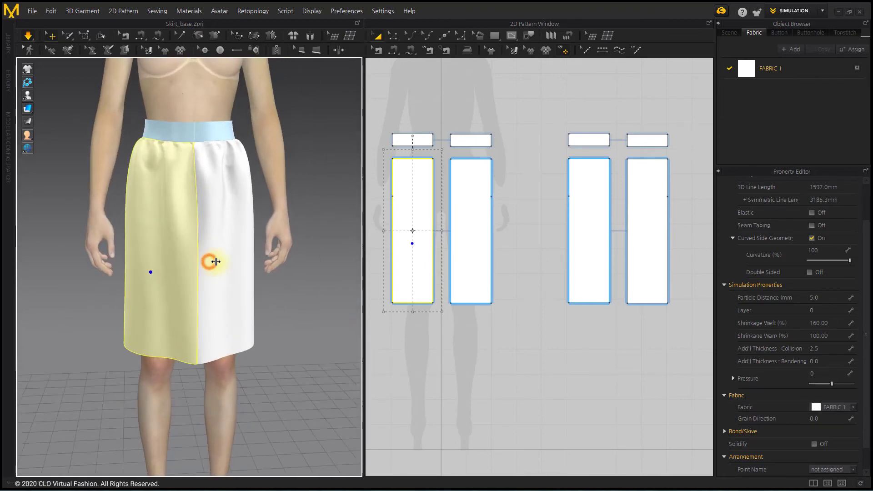
left_click(289, 321)
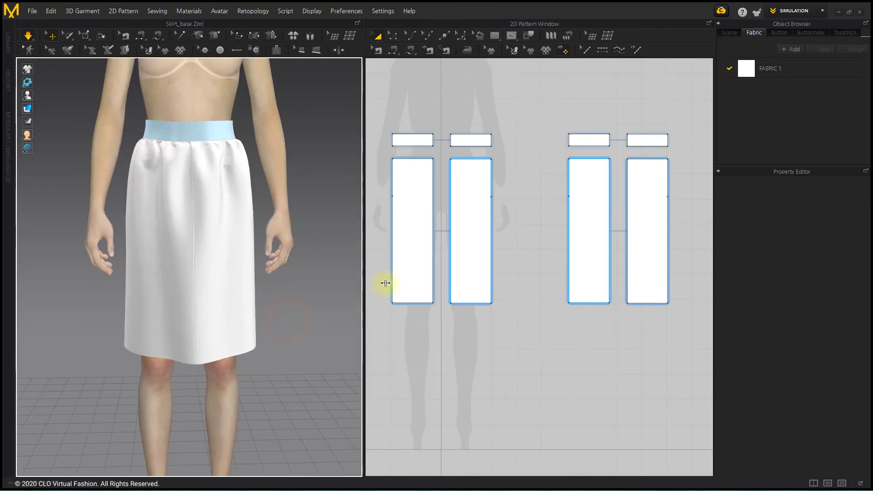